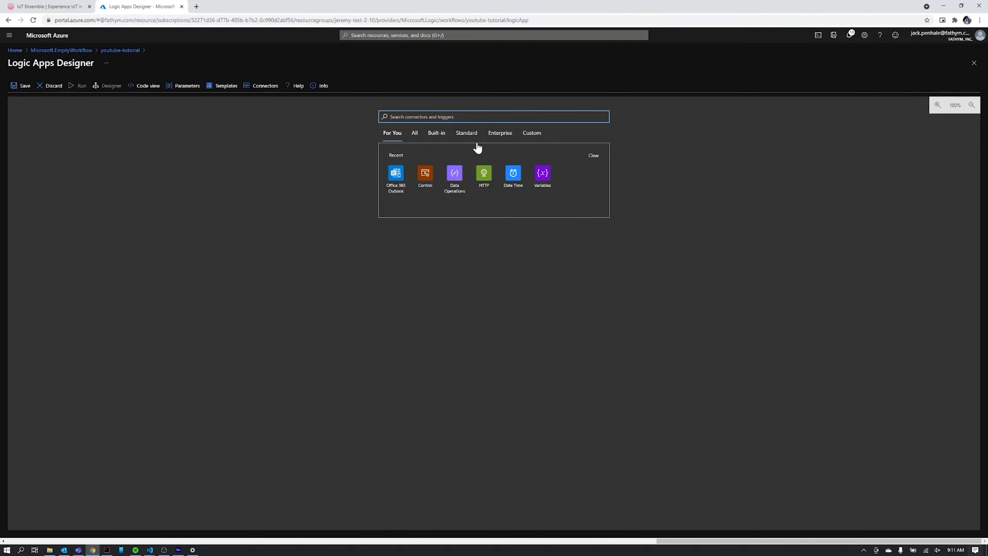
Add the HTTP connector's HTTP trigger to the empty workflow with request method GET.
click(484, 183)
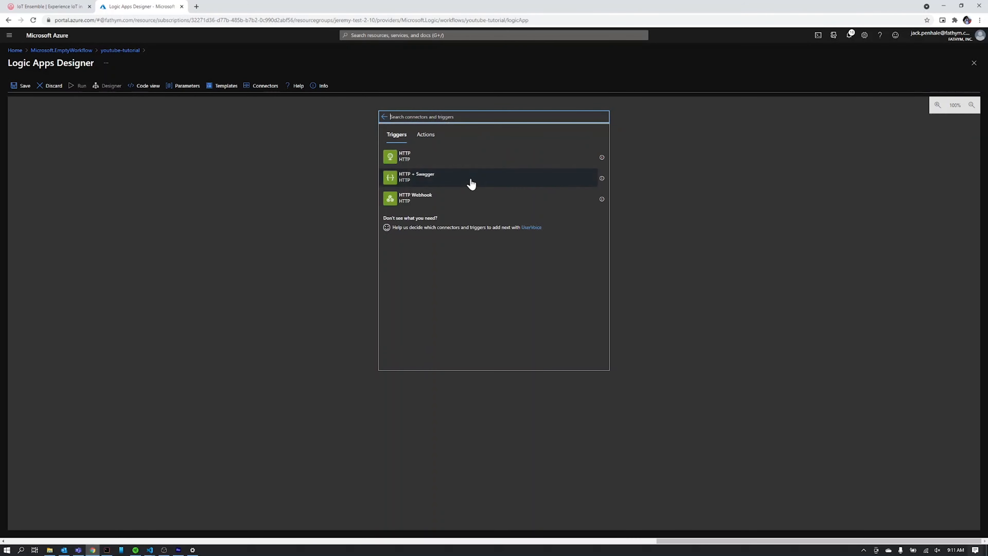
click(443, 163)
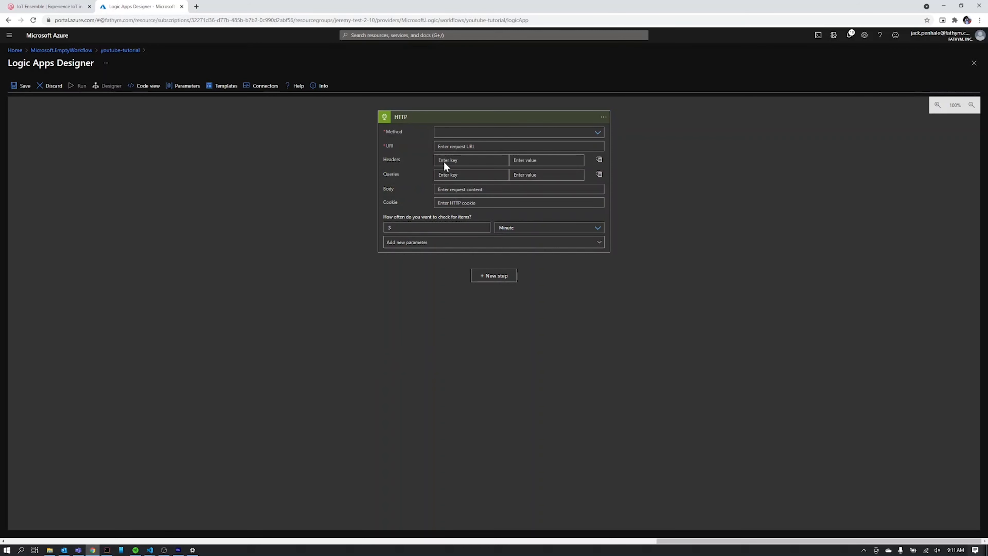
click(451, 133)
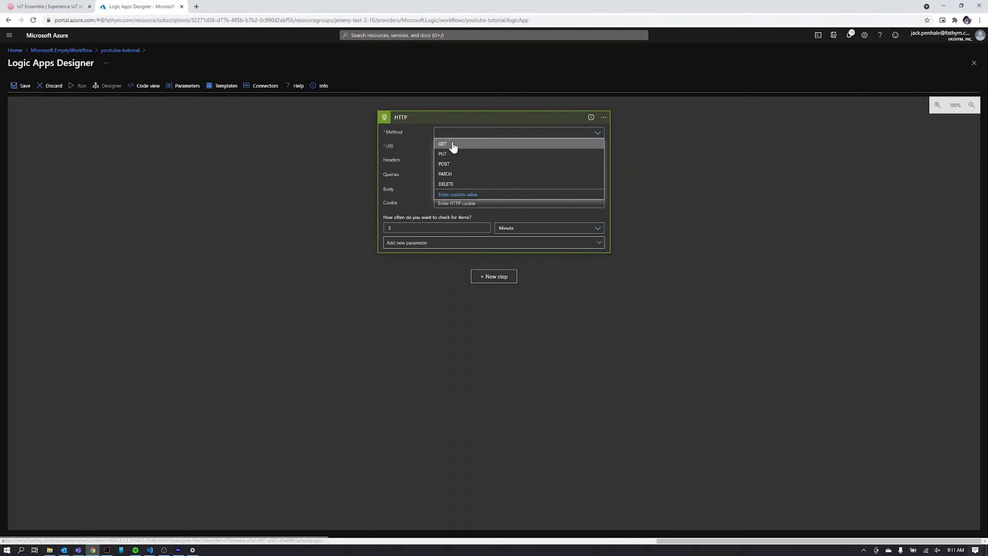
click(452, 145)
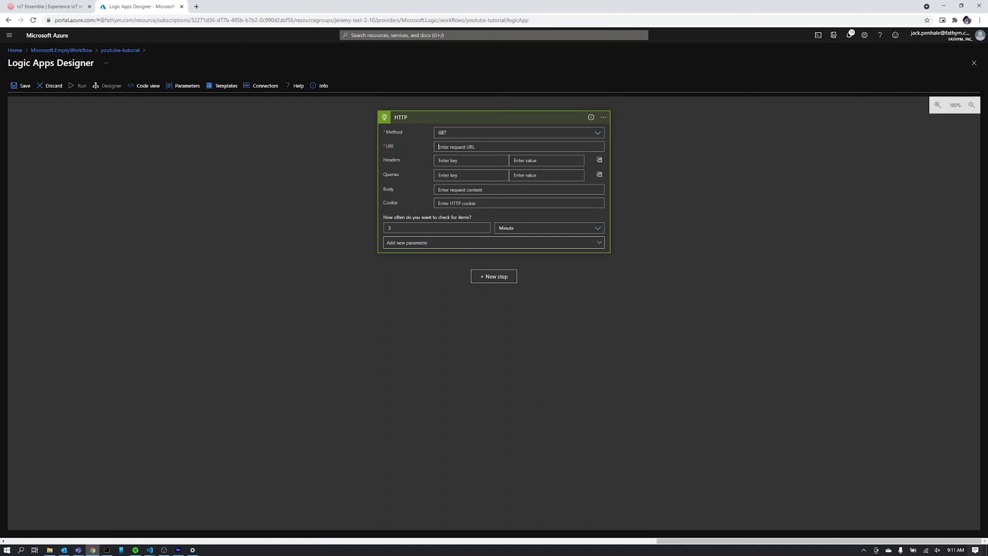
In IoT Ensemble, execute the GET /WarmQuery test call with includeEmulated set to false.
click(48, 7)
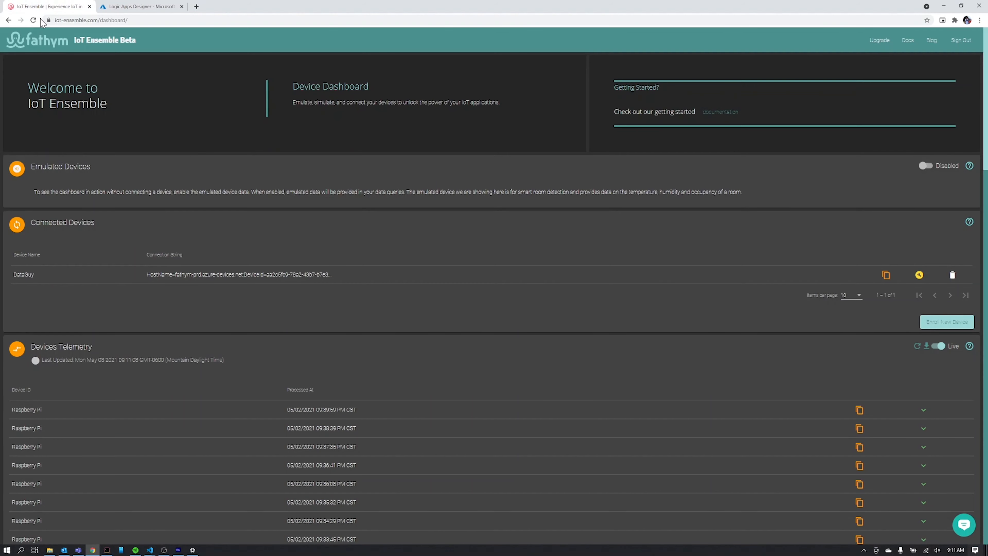
scroll(326, 199, down, 8)
scroll(320, 192, down, 10)
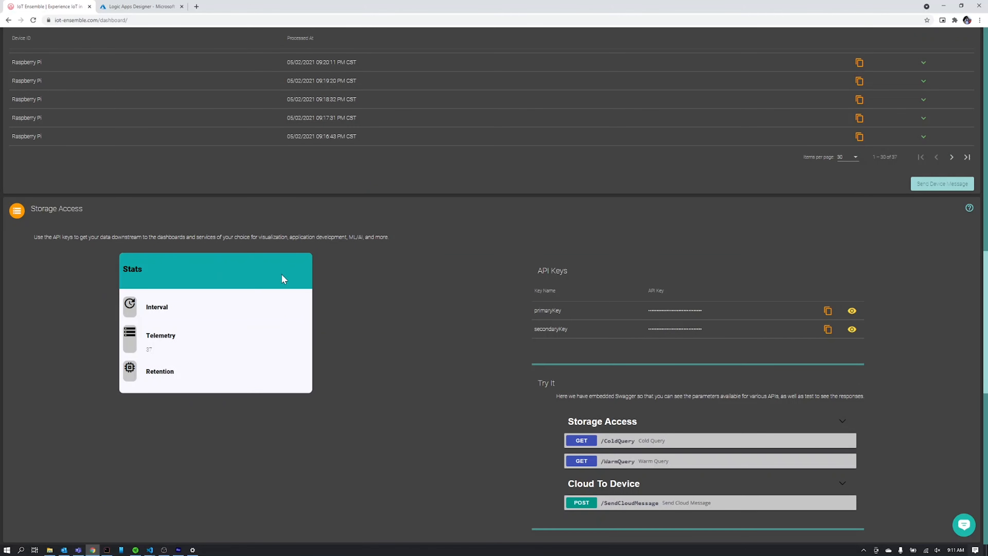
scroll(583, 391, down, 2)
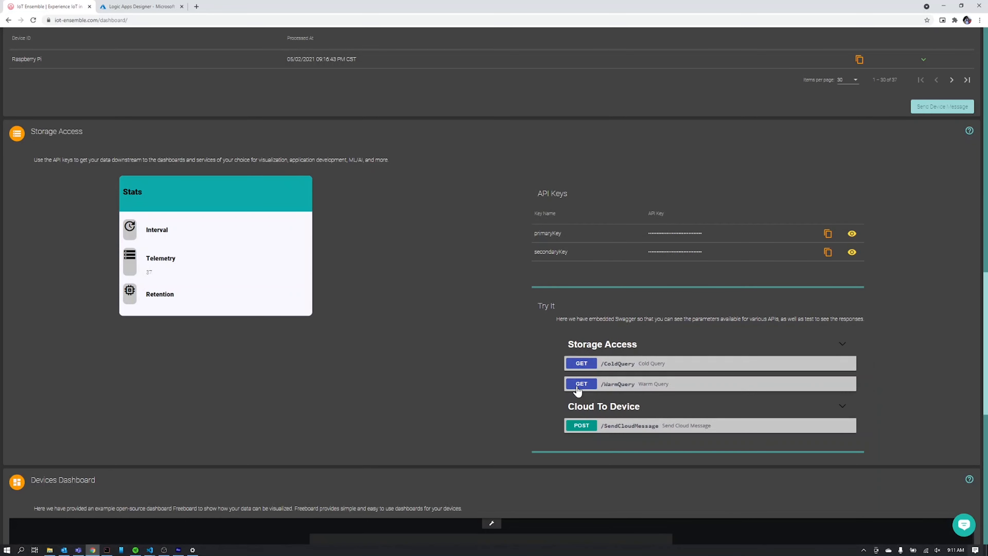
click(580, 386)
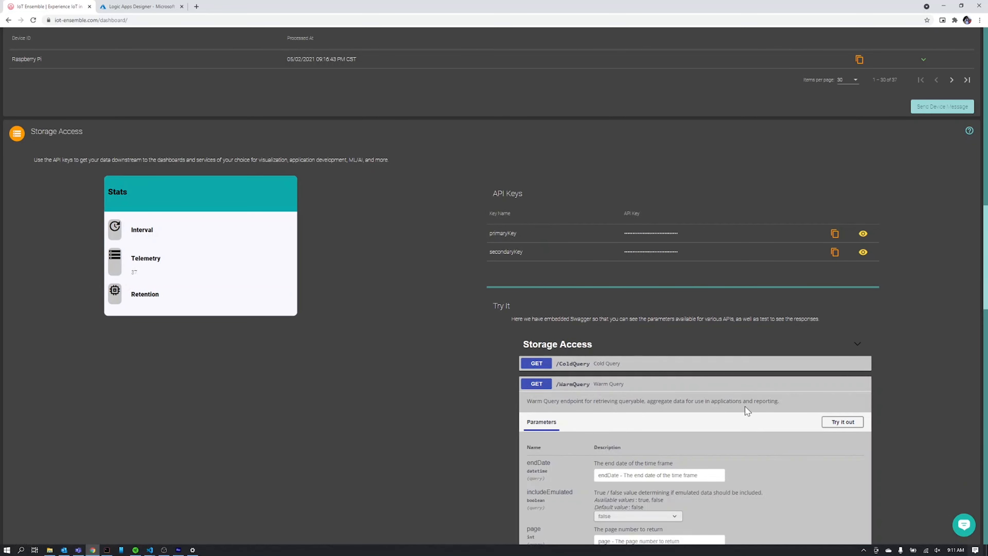
scroll(747, 410, down, 2)
click(841, 345)
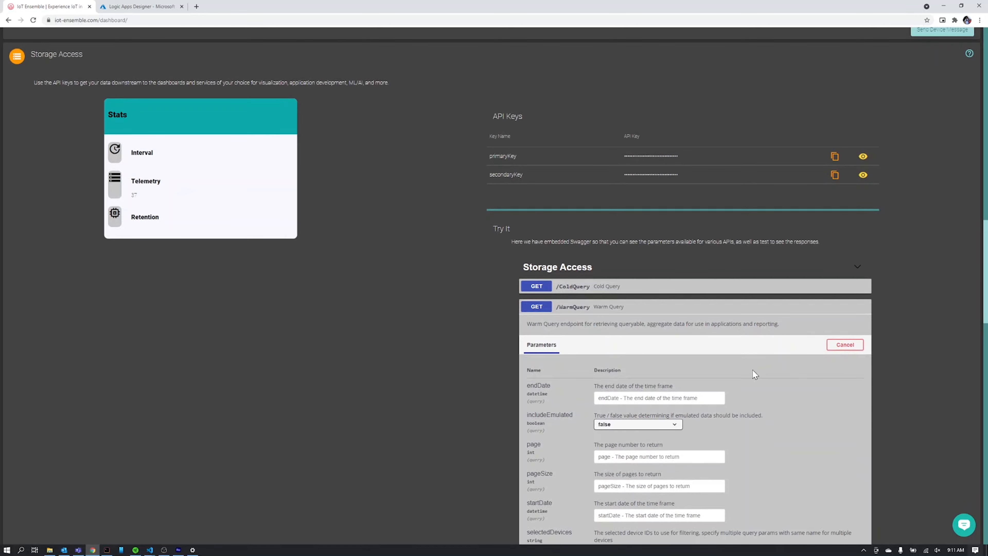
scroll(641, 348, down, 3)
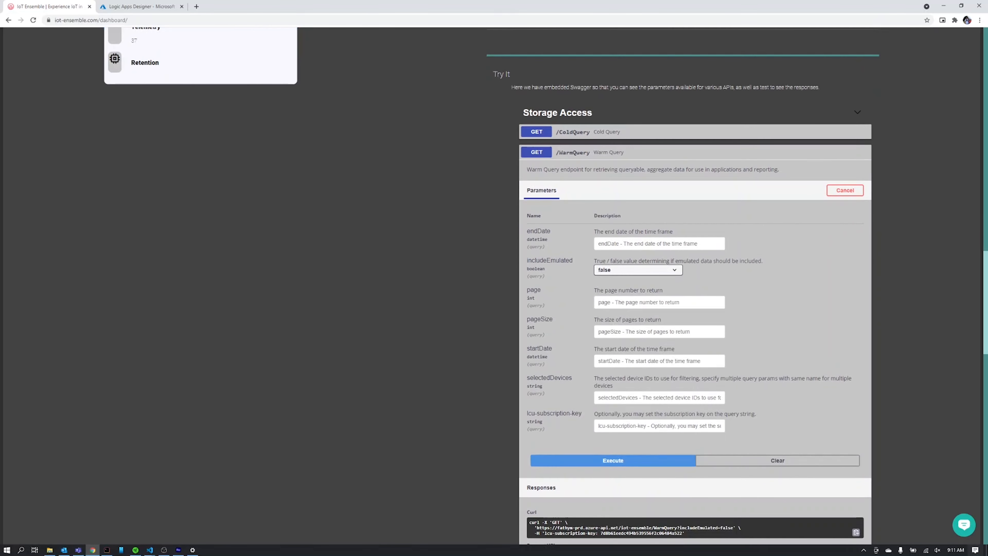
click(635, 272)
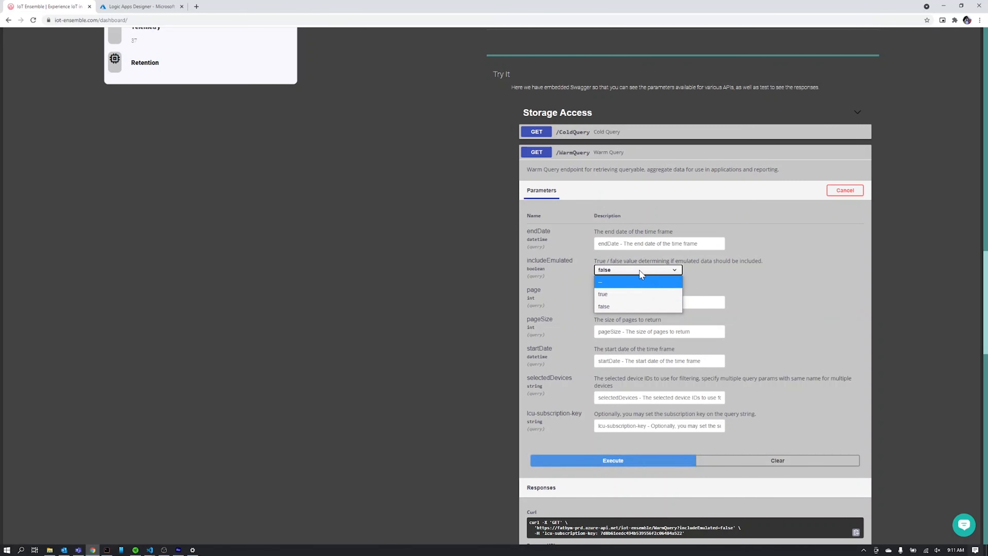
click(639, 270)
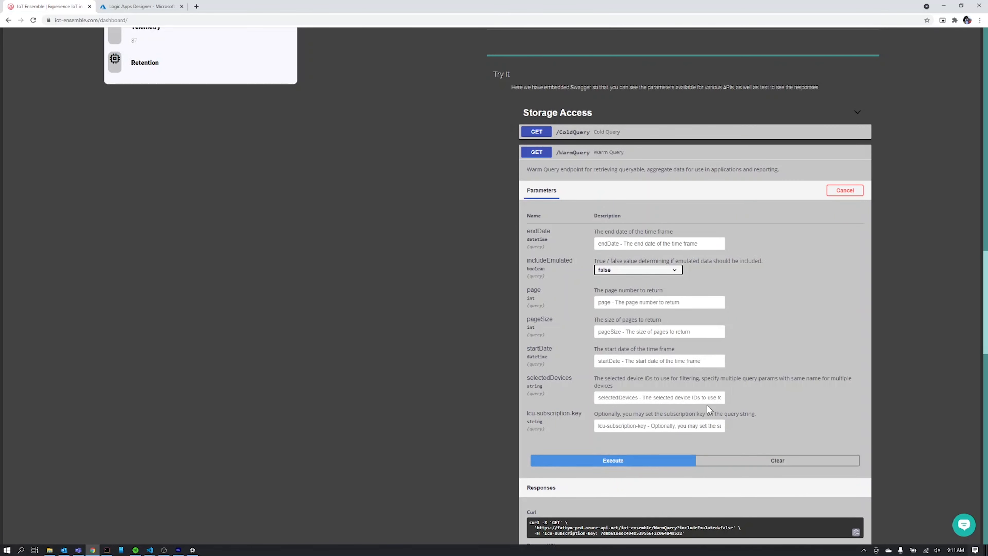
click(656, 465)
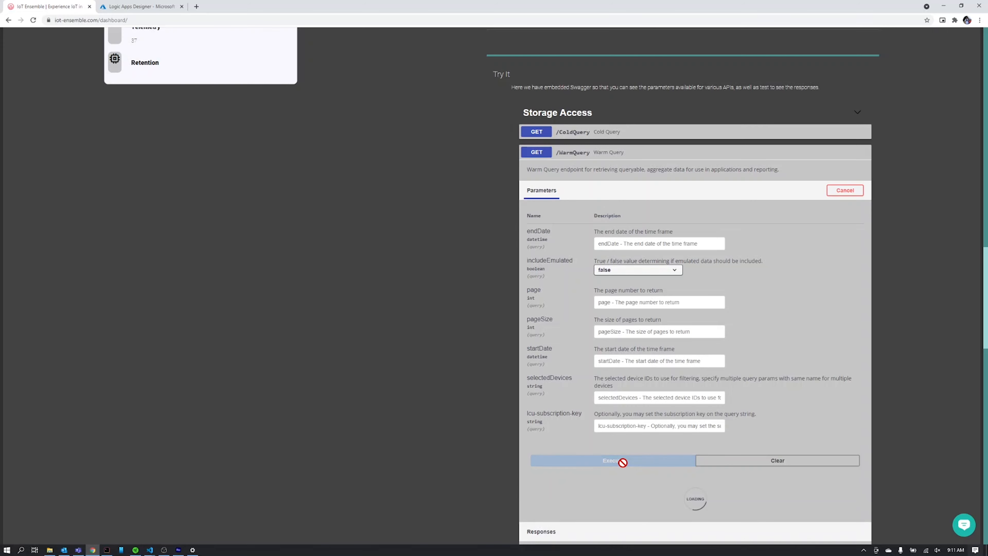
Select the WarmQuery Request URL from the response and return to the designer.
scroll(685, 470, down, 1)
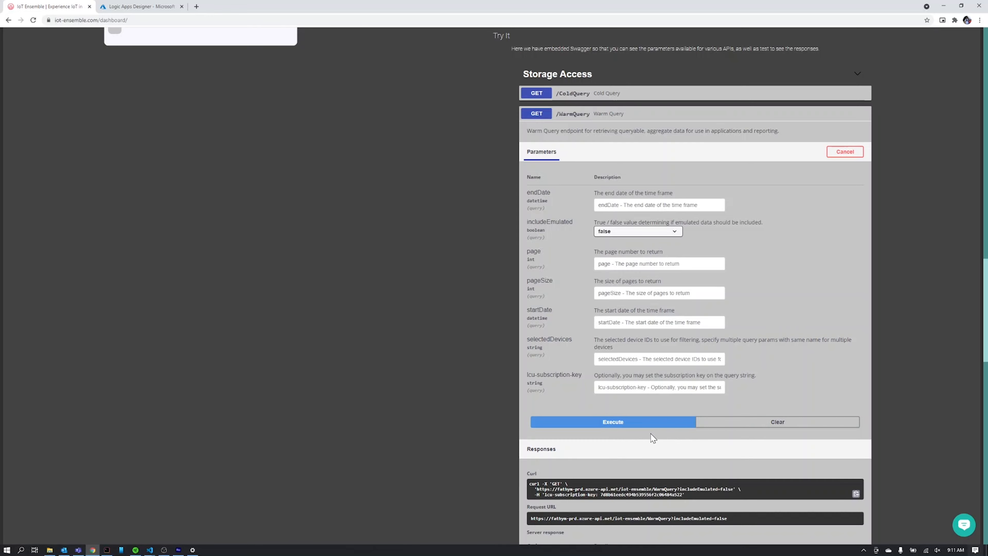
scroll(682, 439, down, 3)
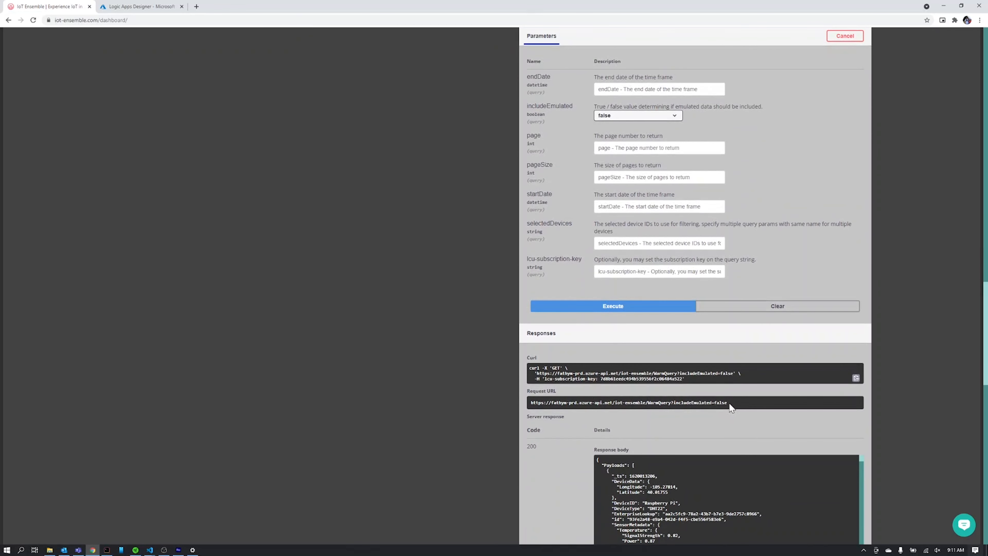
drag(729, 402, 523, 402)
key(ctrl+c)
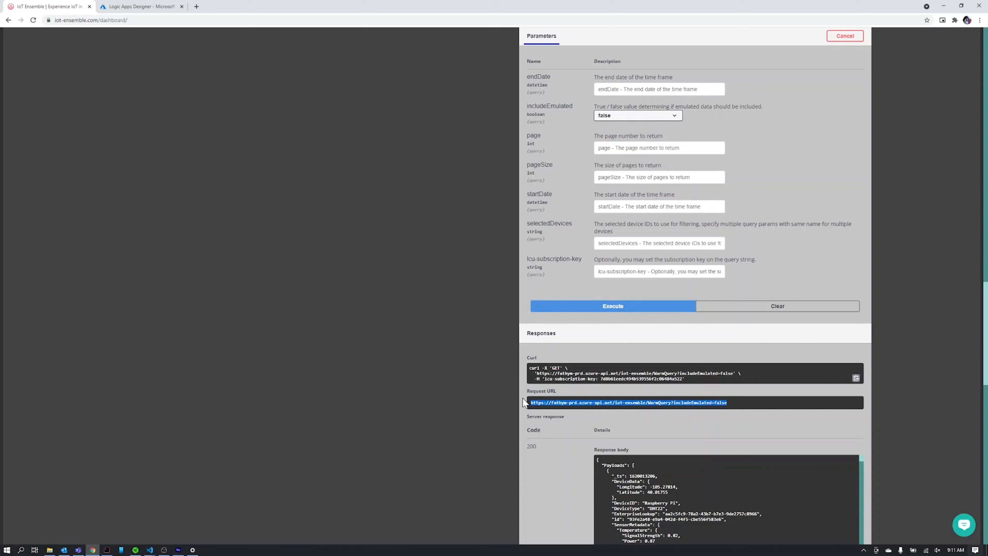
click(124, 7)
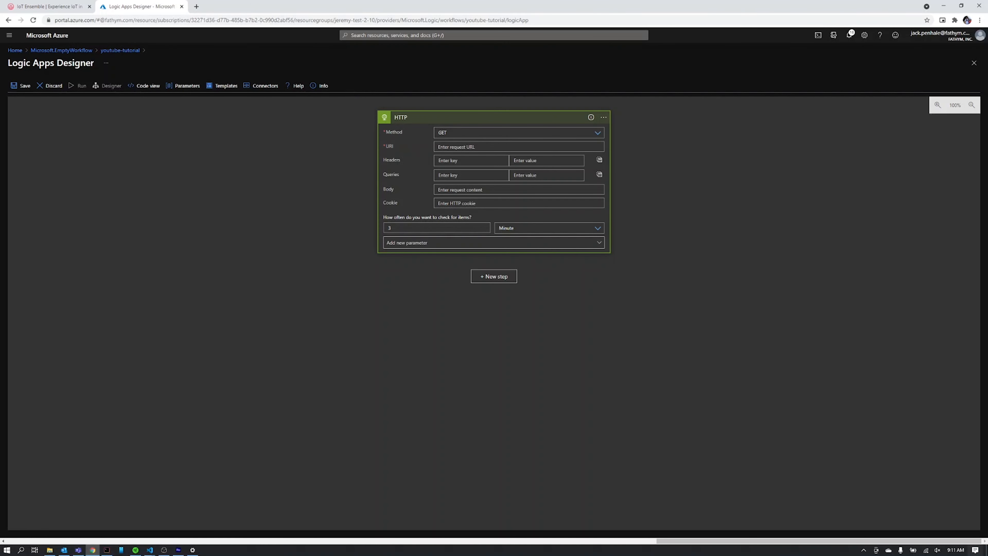
Set the trigger URI to the WarmQuery URL and add an lcu-subscription-key header holding the primary API key.
key(ctrl+v)
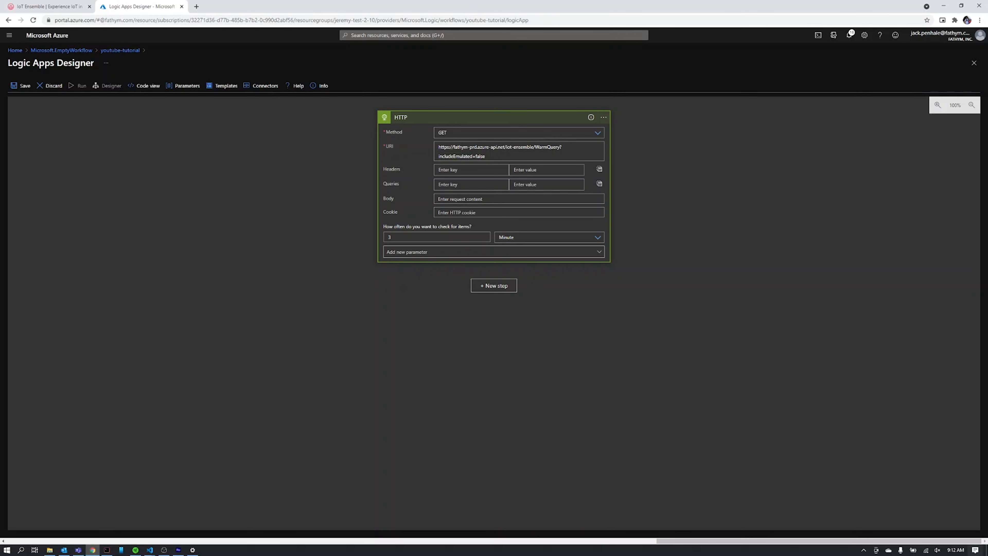
click(440, 169)
text(lcu-0subscription-key)
click(52, 9)
scroll(482, 290, up, 8)
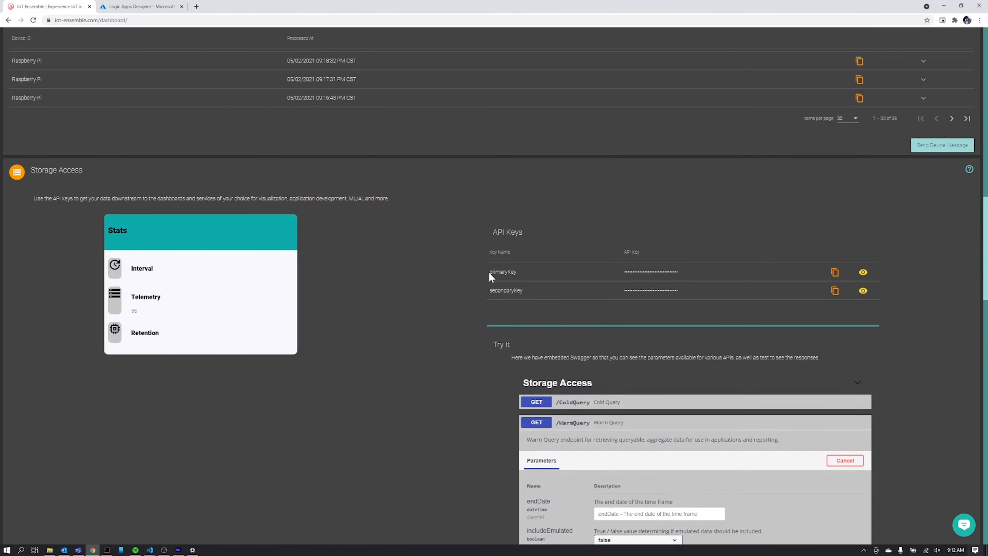
click(836, 273)
click(120, 6)
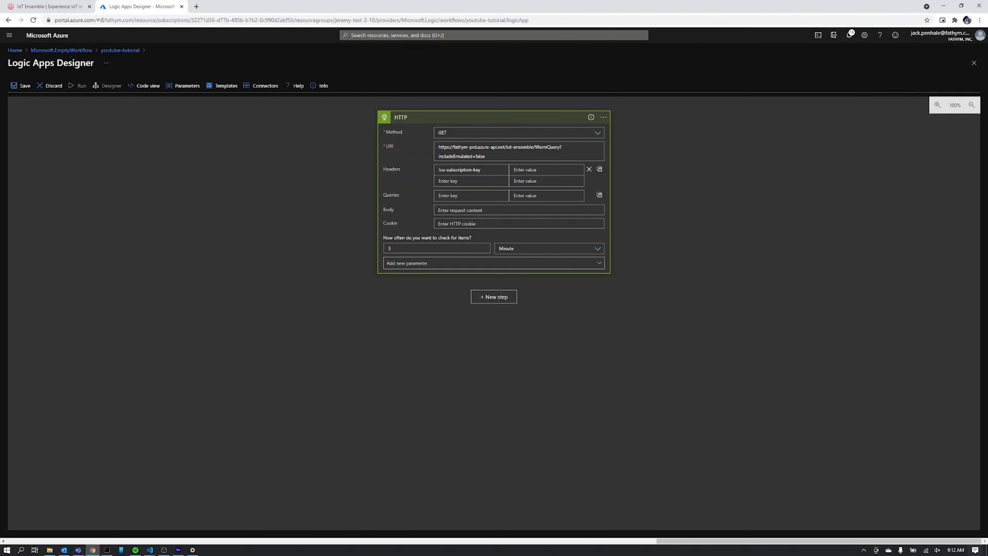
key(ctrl+v)
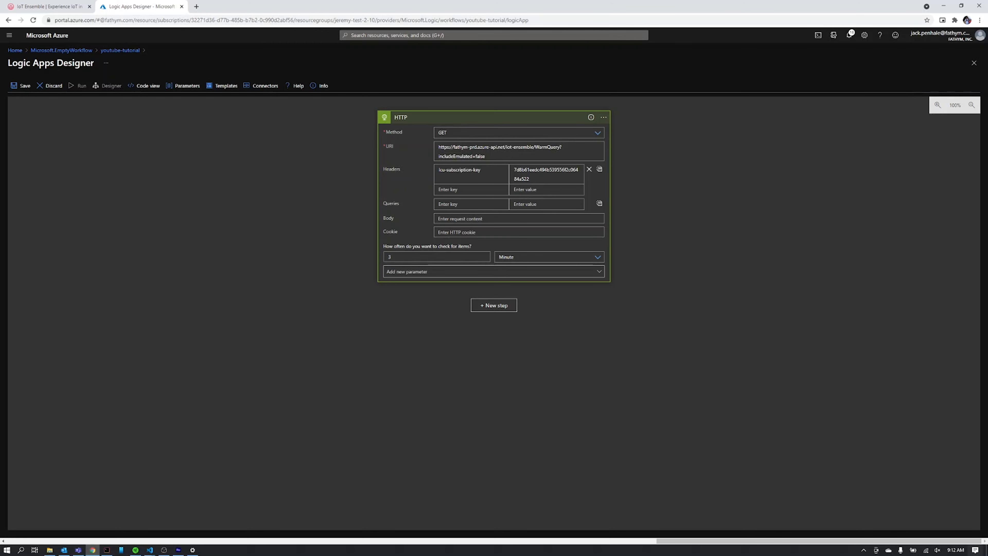
Set the trigger's polling interval to 12 Hour.
click(390, 257)
key(BackSpace)
text(12)
click(537, 257)
click(528, 299)
Add a Data Operations Parse JSON action with the HTTP trigger's Body as Content.
click(483, 308)
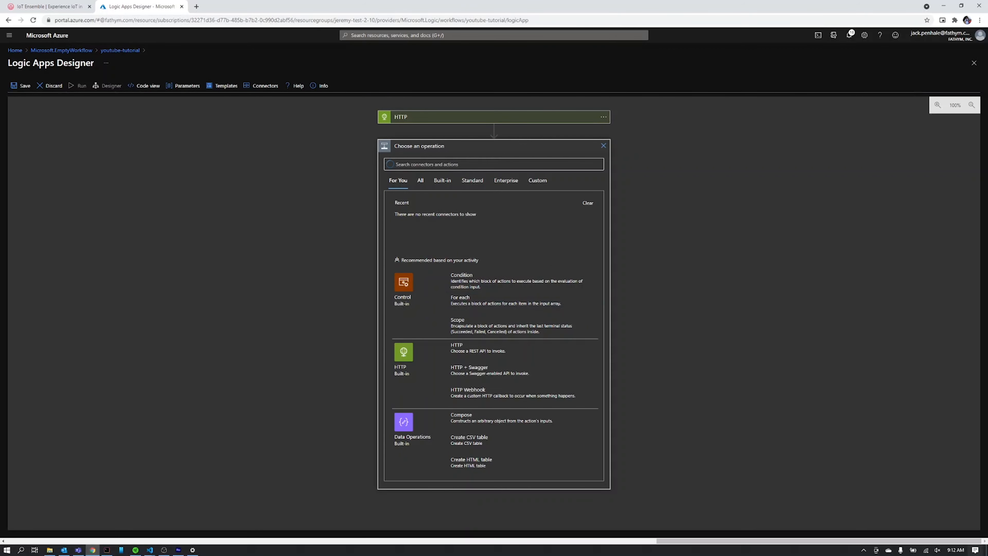
text(par)
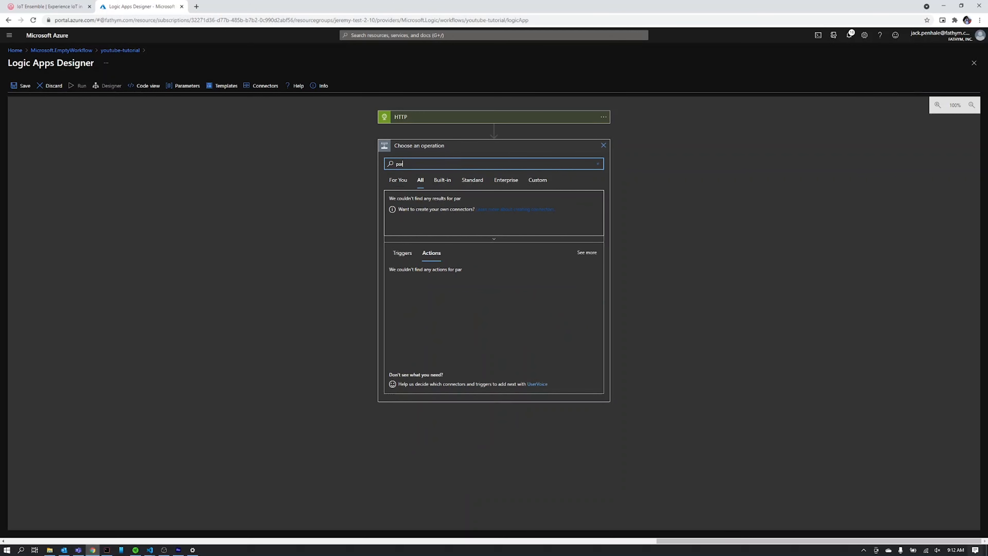
text(se json)
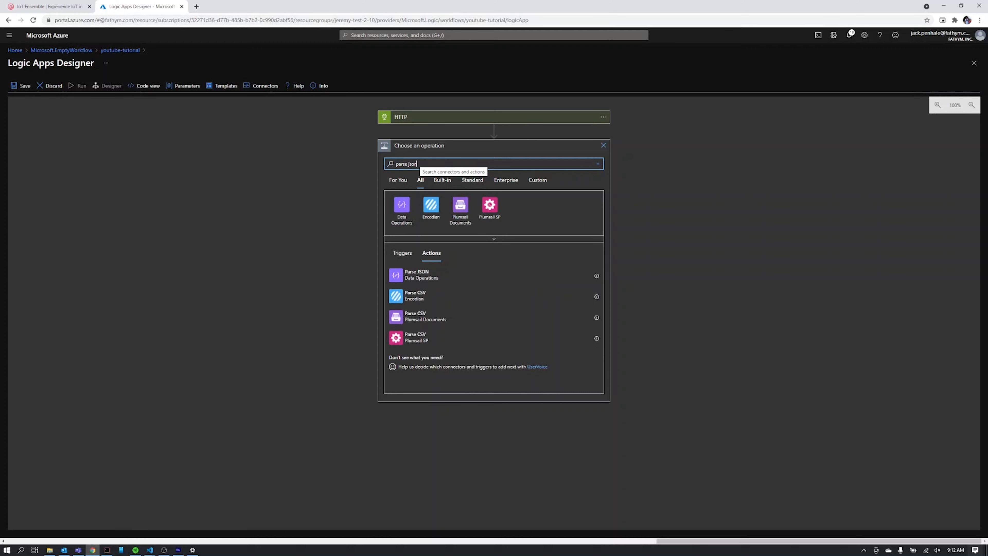
click(401, 212)
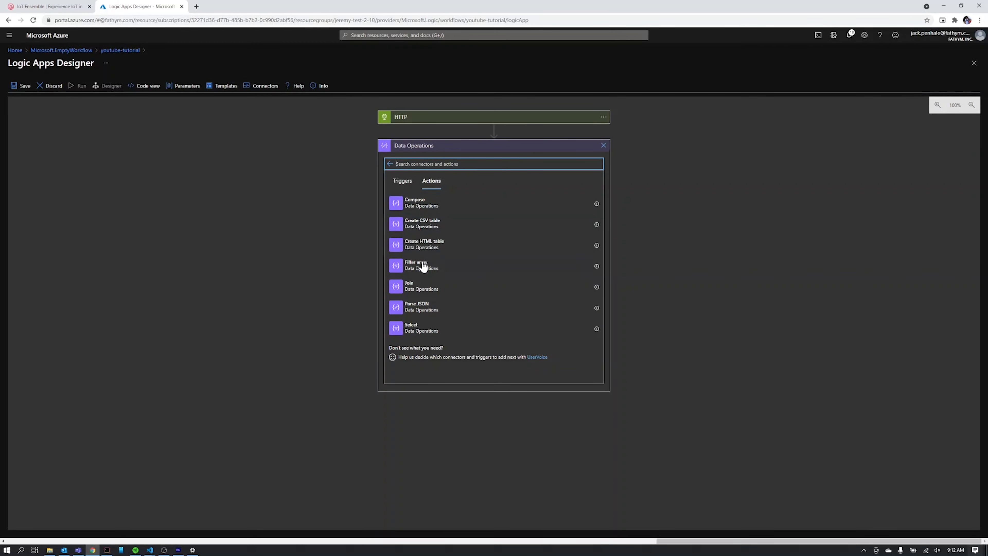
click(416, 307)
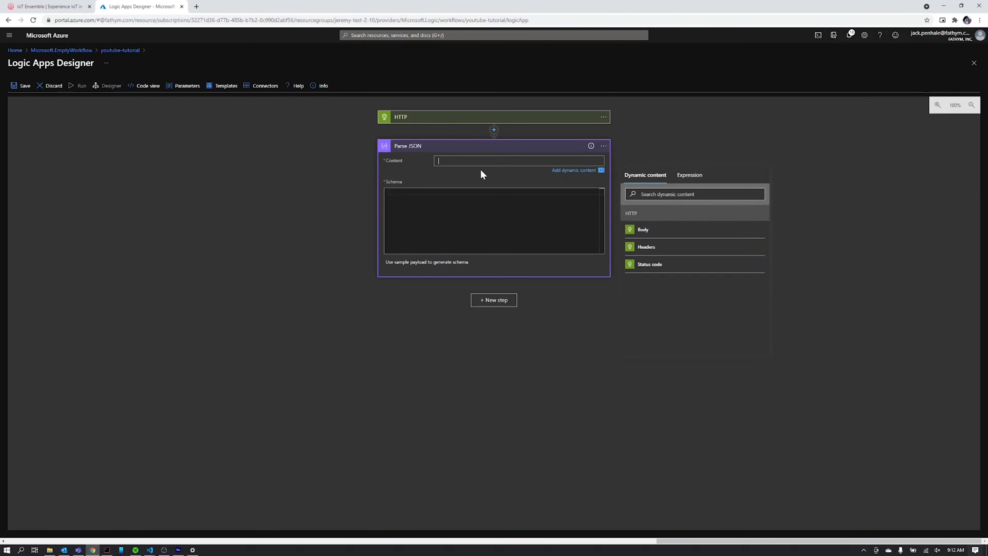
click(642, 230)
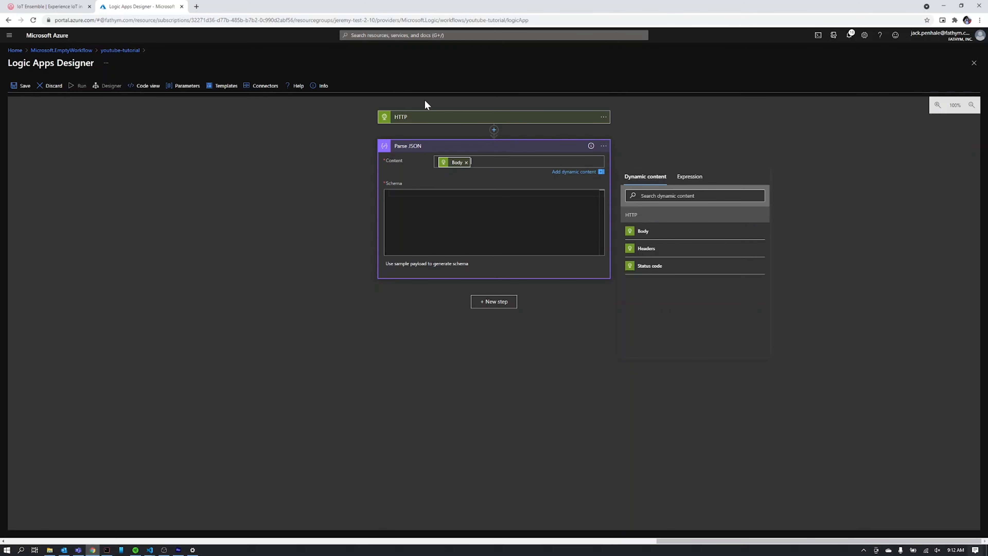
Generate the Parse JSON schema by pasting a sample WarmQuery device payload from IoT Ensemble.
click(443, 265)
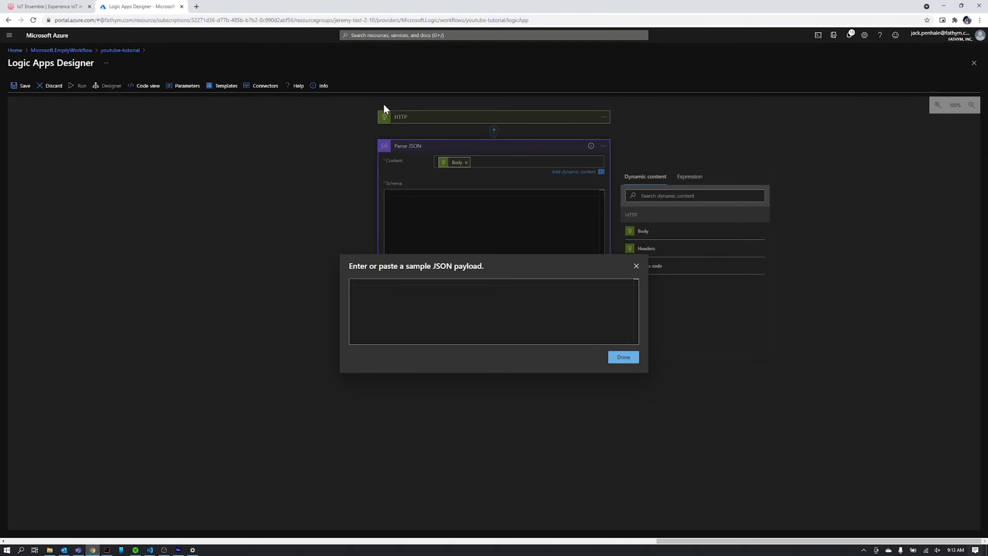
click(51, 7)
scroll(453, 232, down, 20)
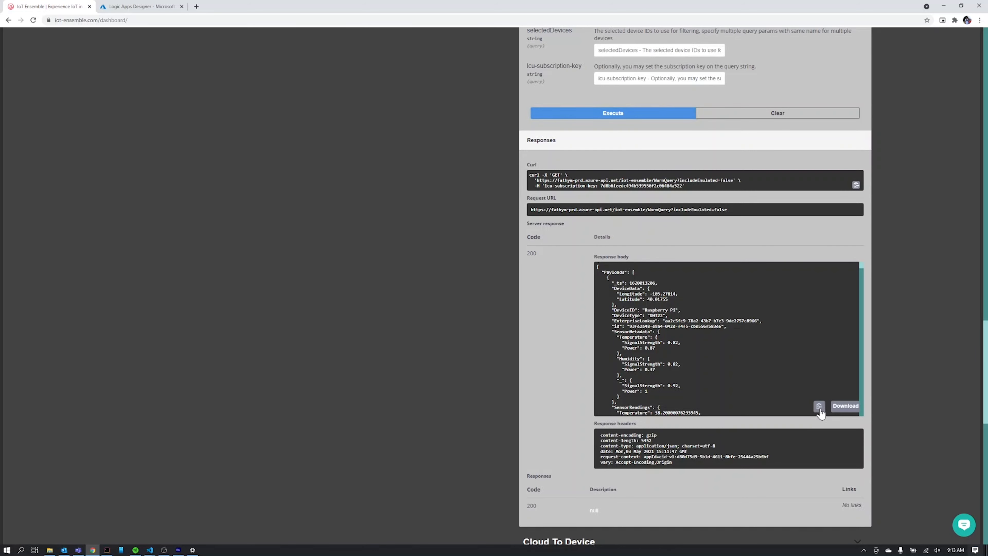
click(158, 8)
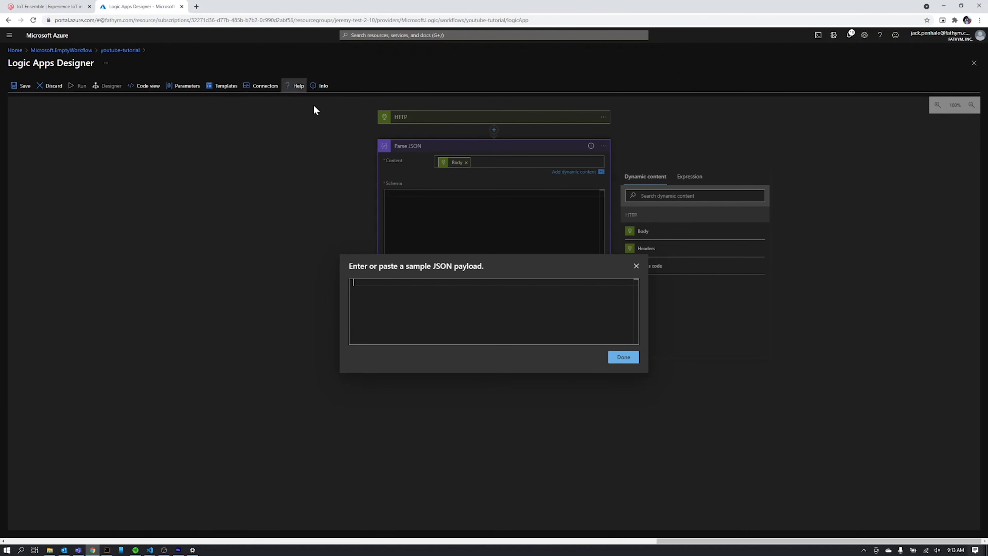
key(ctrl+v)
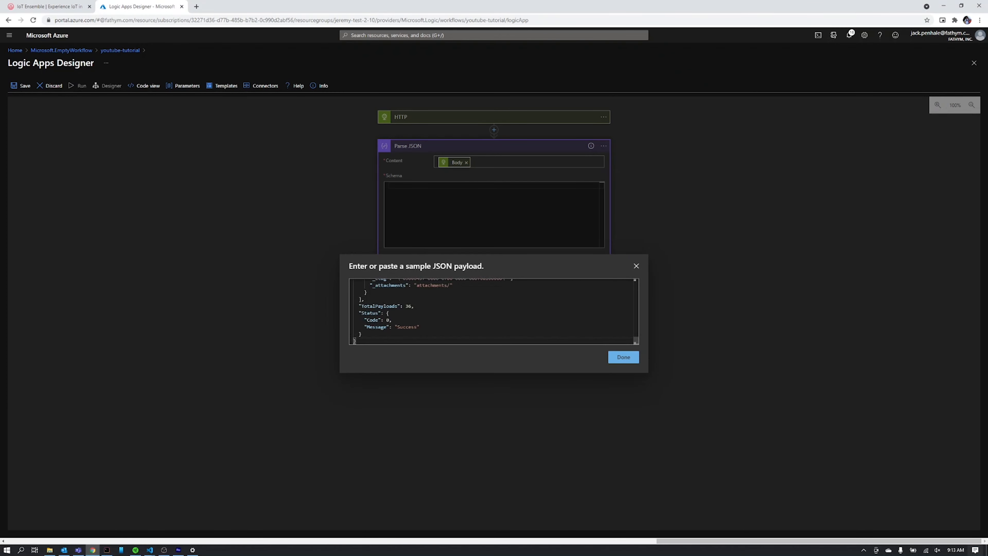
click(622, 357)
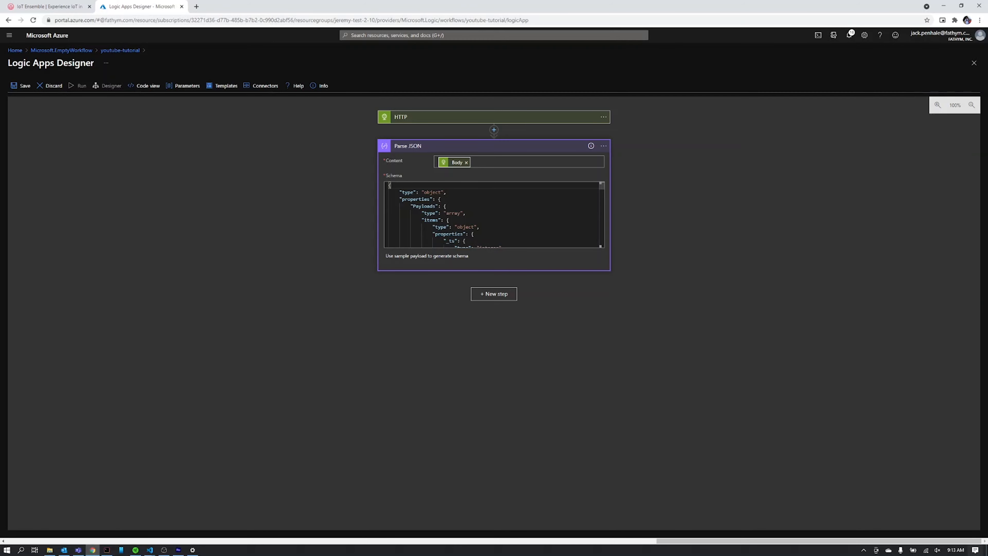
scroll(492, 214, down, 2)
scroll(492, 214, down, 6)
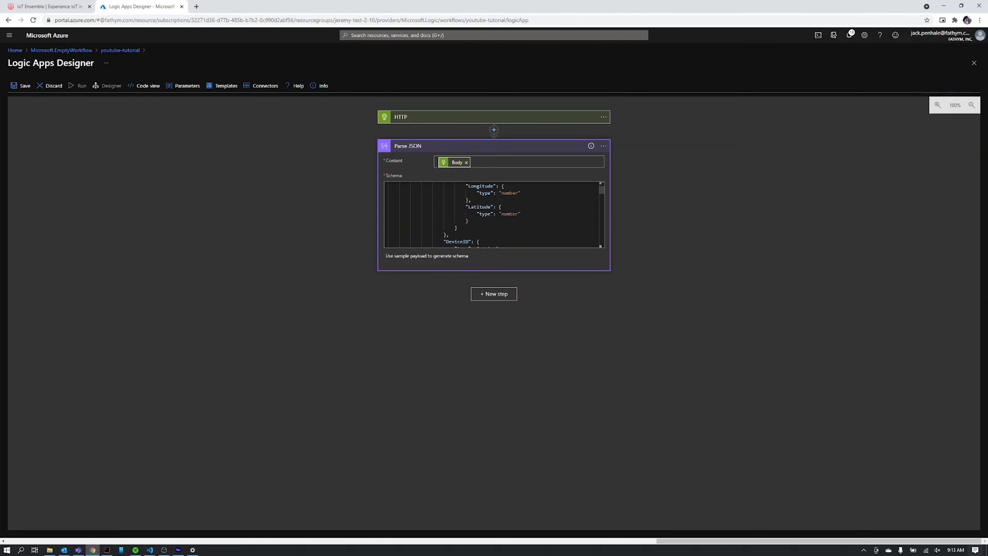
scroll(492, 215, down, 2)
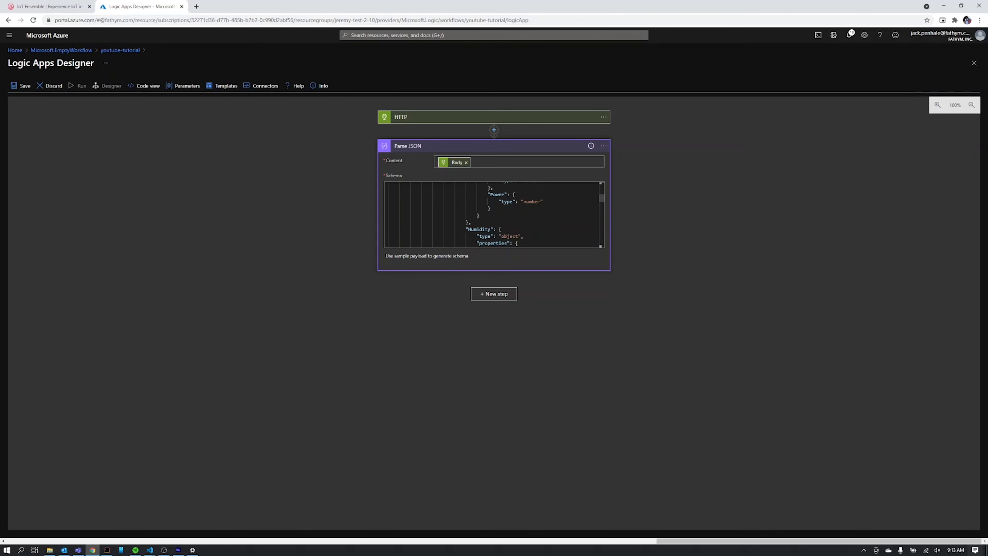
scroll(492, 214, down, 3)
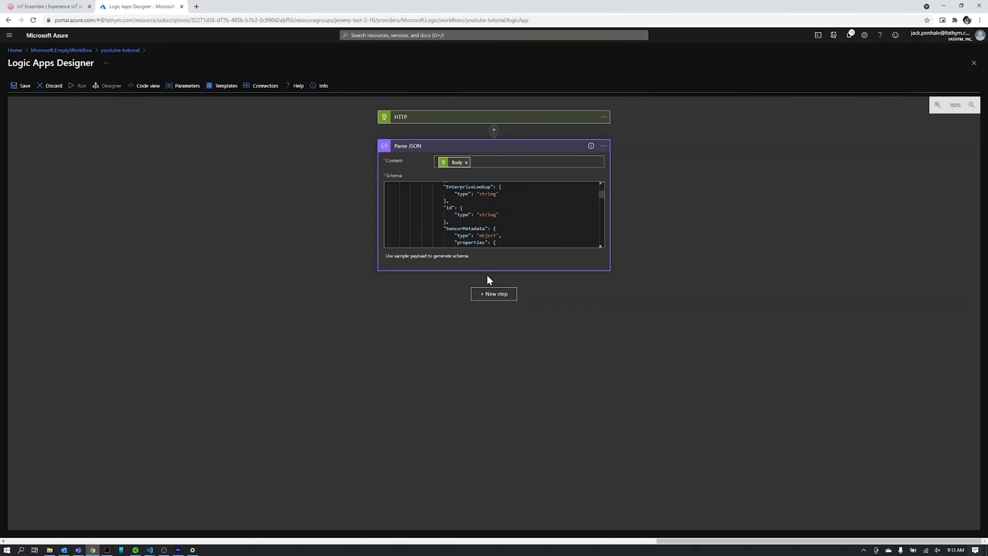
Add a Control 'For each' loop over the Payloads array from Parse JSON.
click(498, 299)
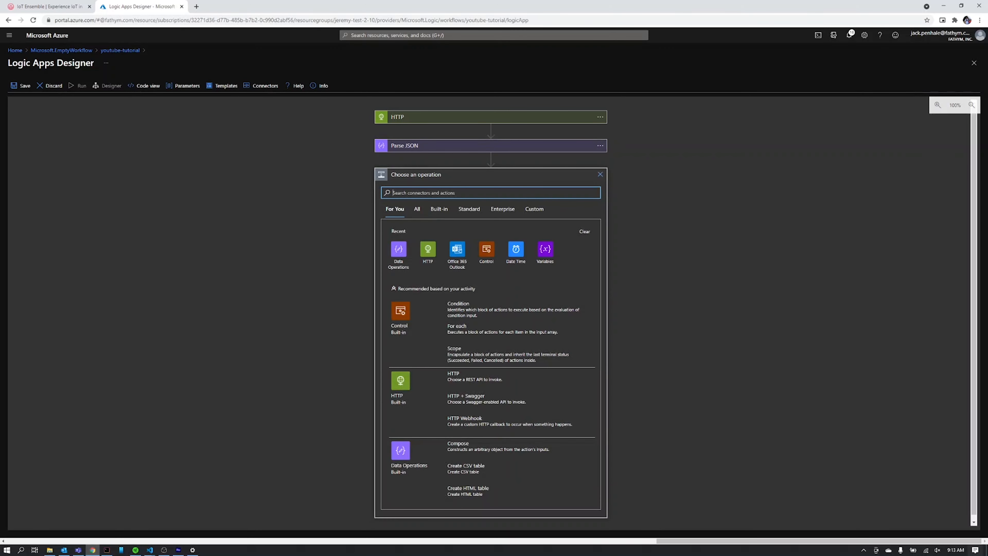
text(for each)
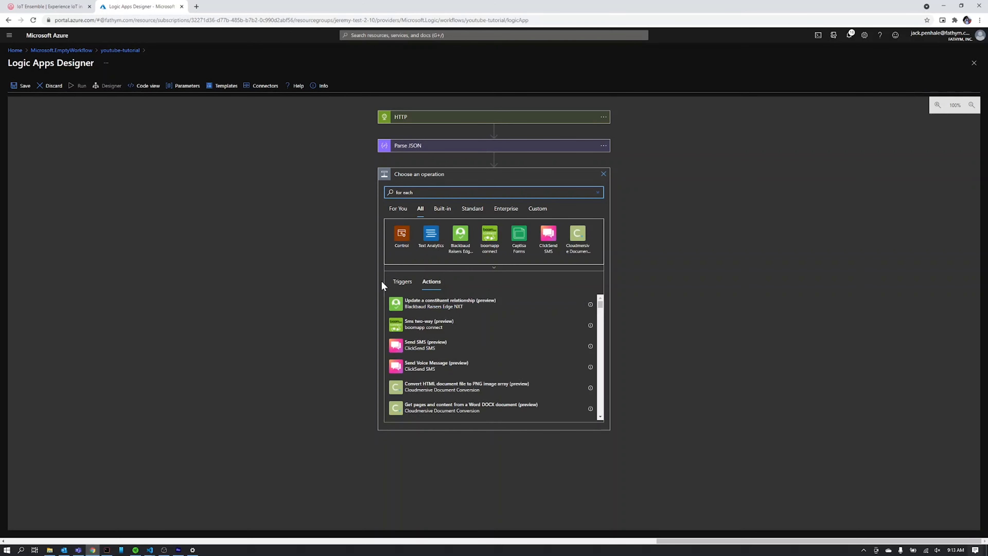
click(397, 238)
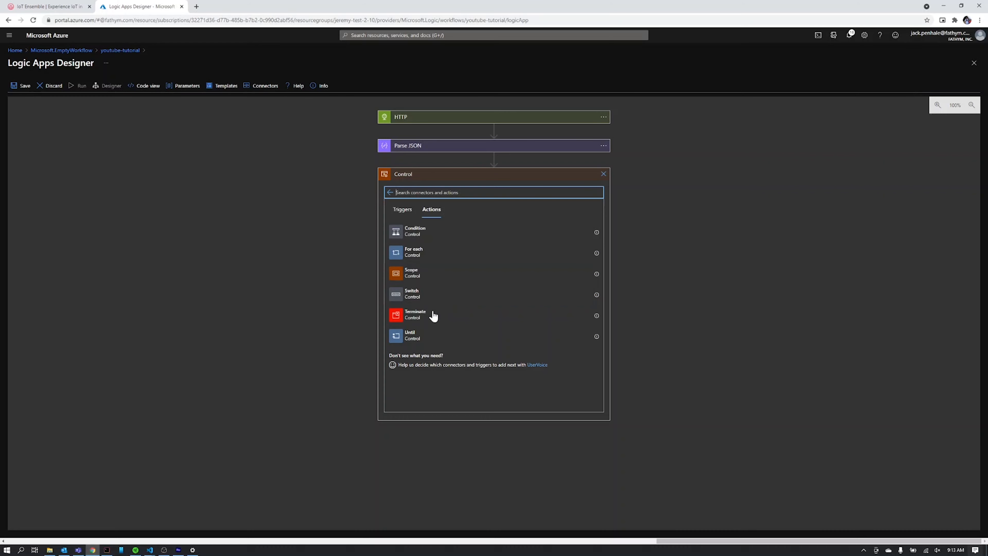
click(416, 253)
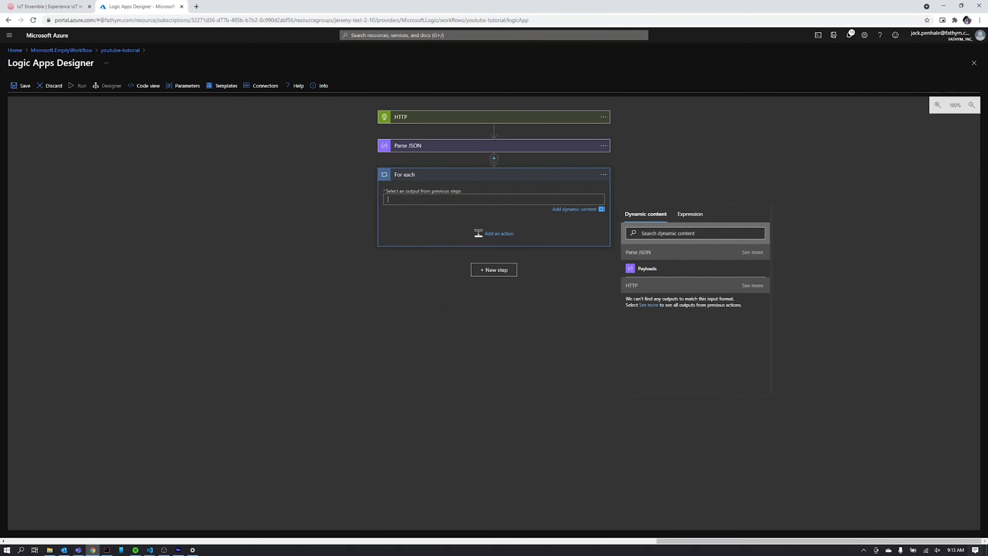
click(658, 274)
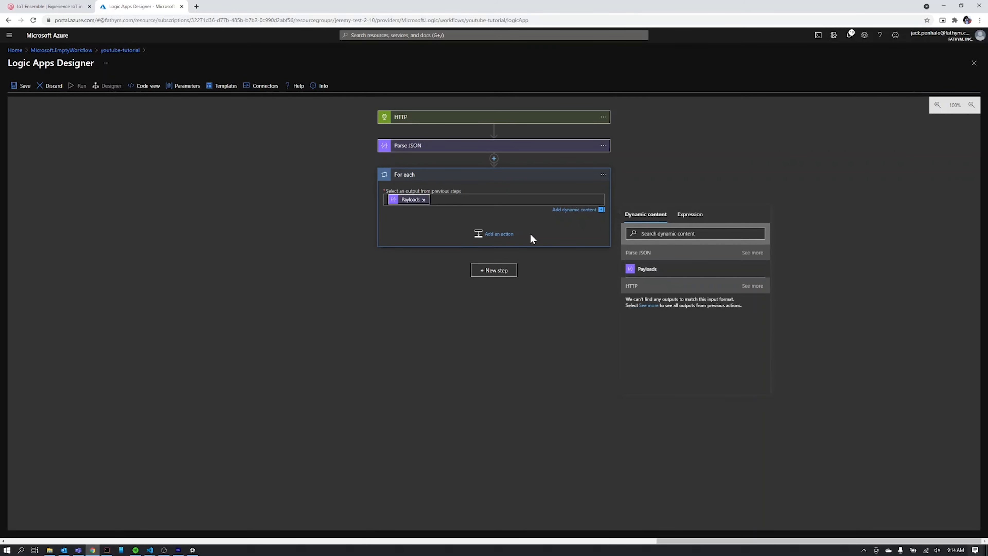
Add a Condition inside the loop testing Temperature is greater than 45.
click(500, 235)
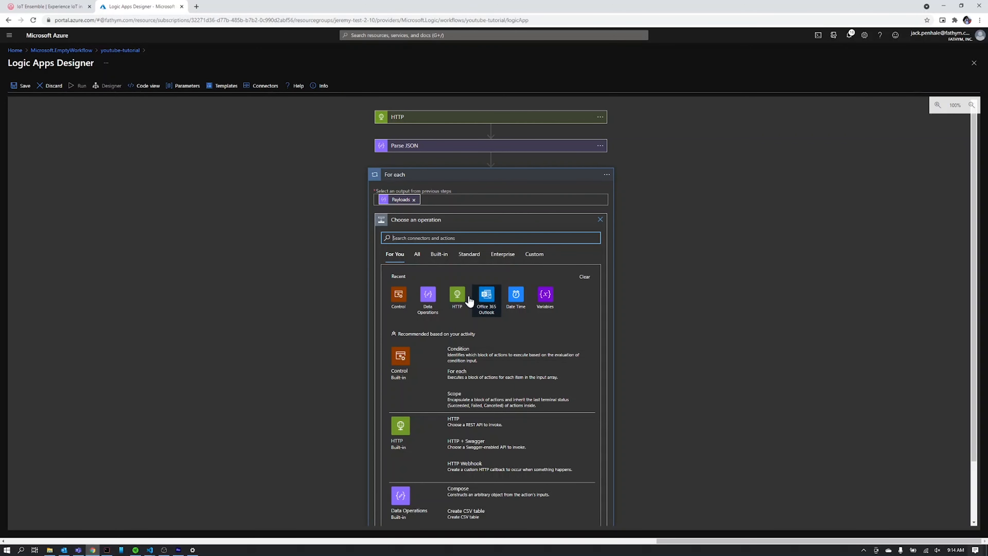
click(398, 294)
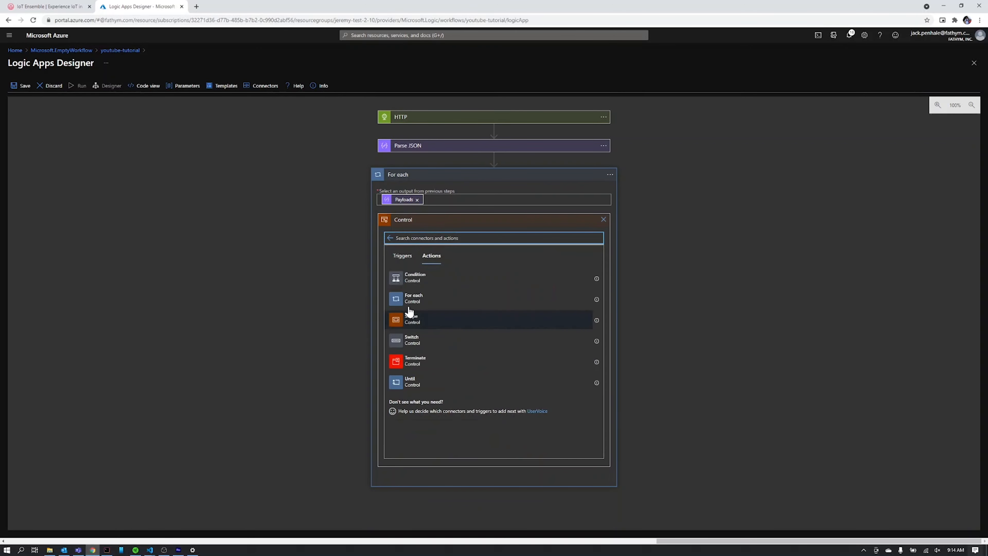
click(416, 279)
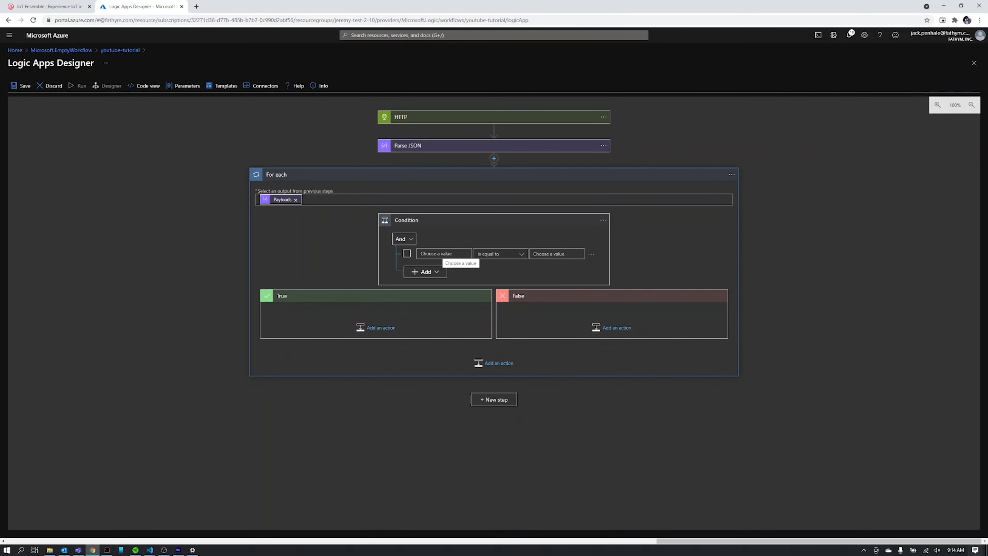
click(444, 253)
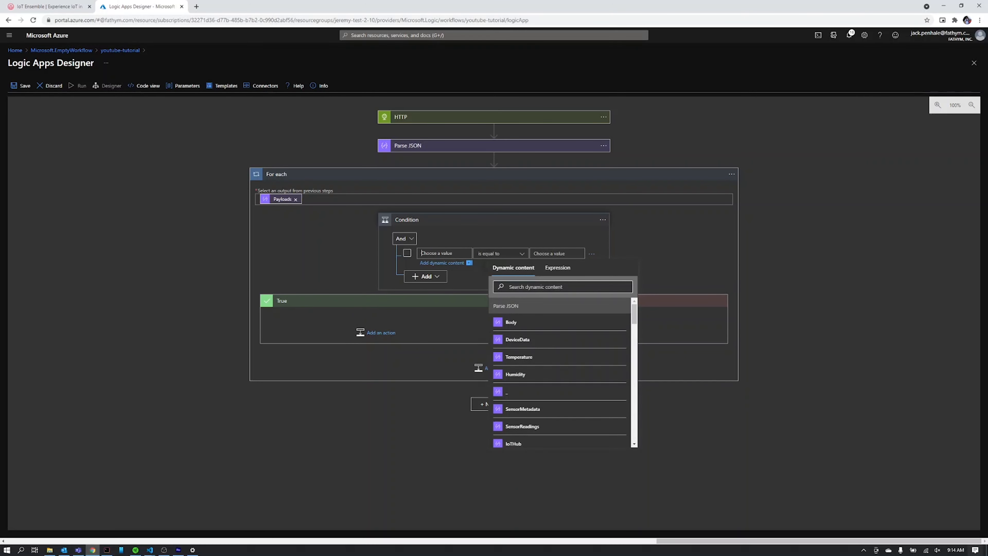
click(561, 287)
text(temp)
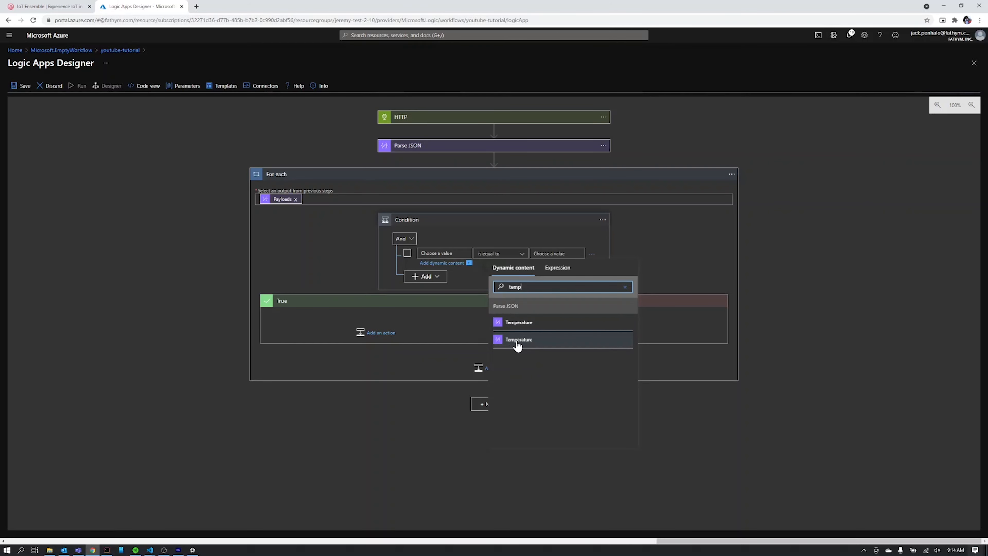
click(531, 348)
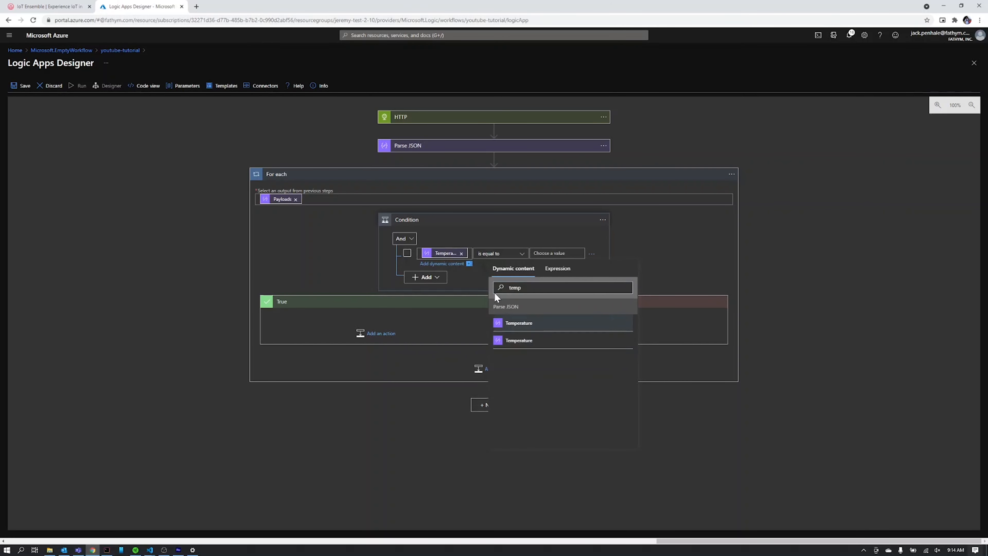
click(492, 254)
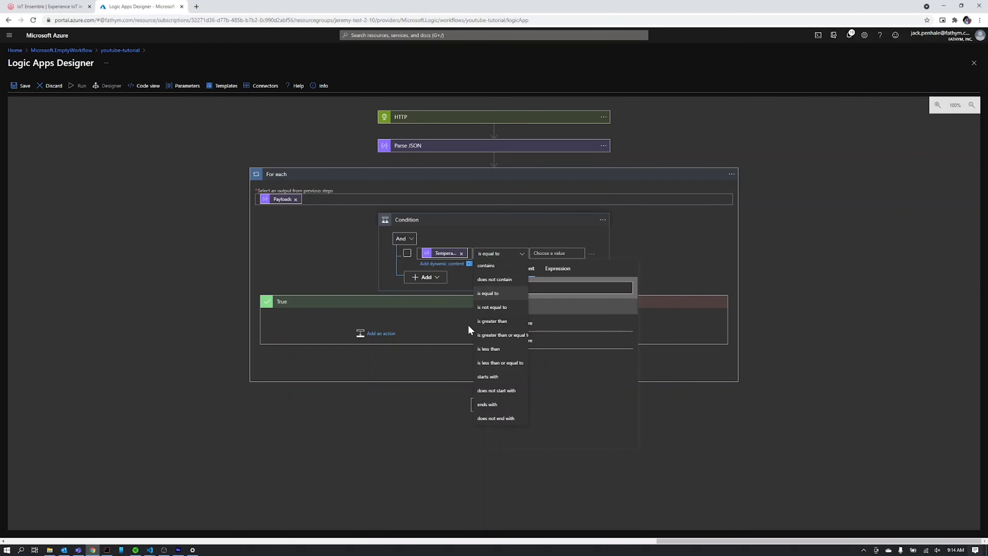
click(557, 253)
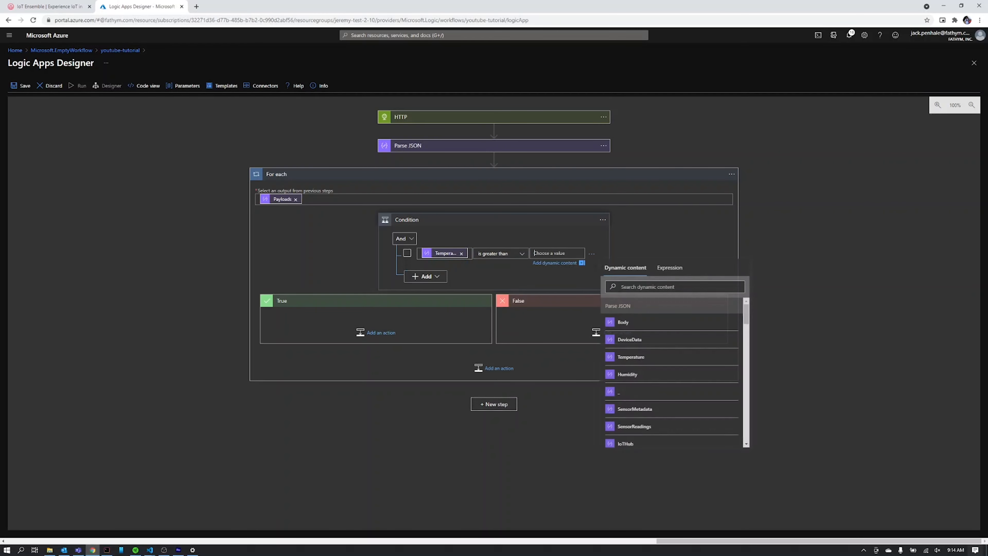
text(45)
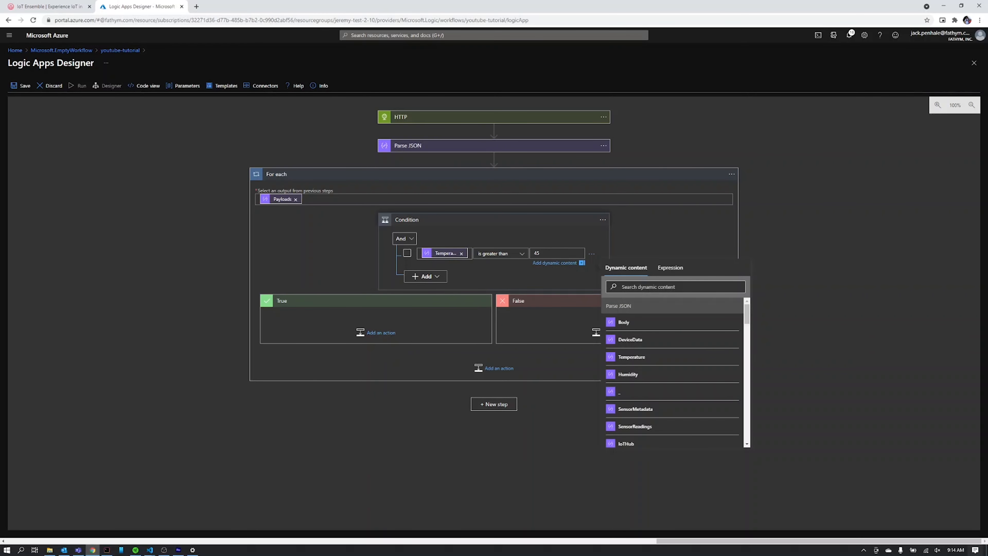
click(420, 277)
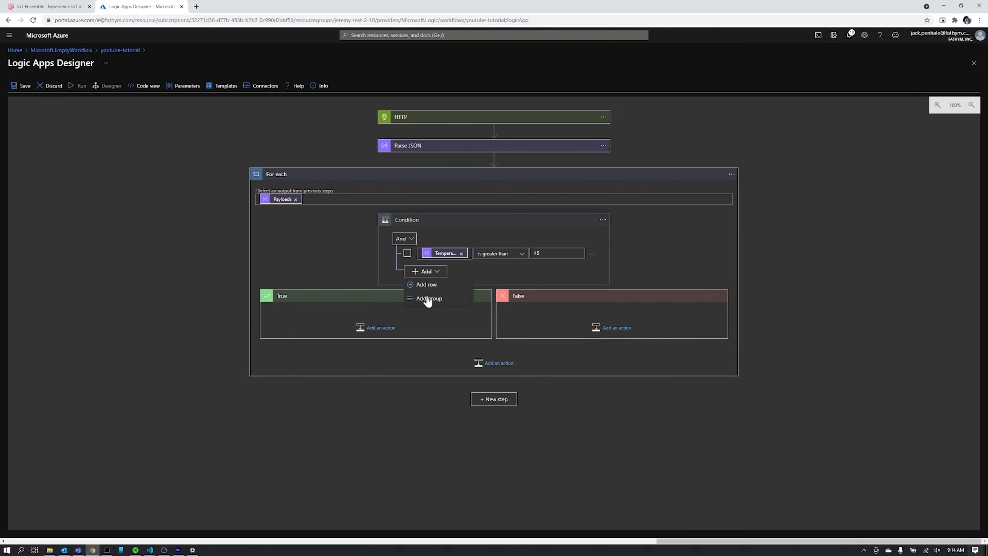
Add a second And row: EventProcessedUtcTime is greater than, value left blank.
click(428, 285)
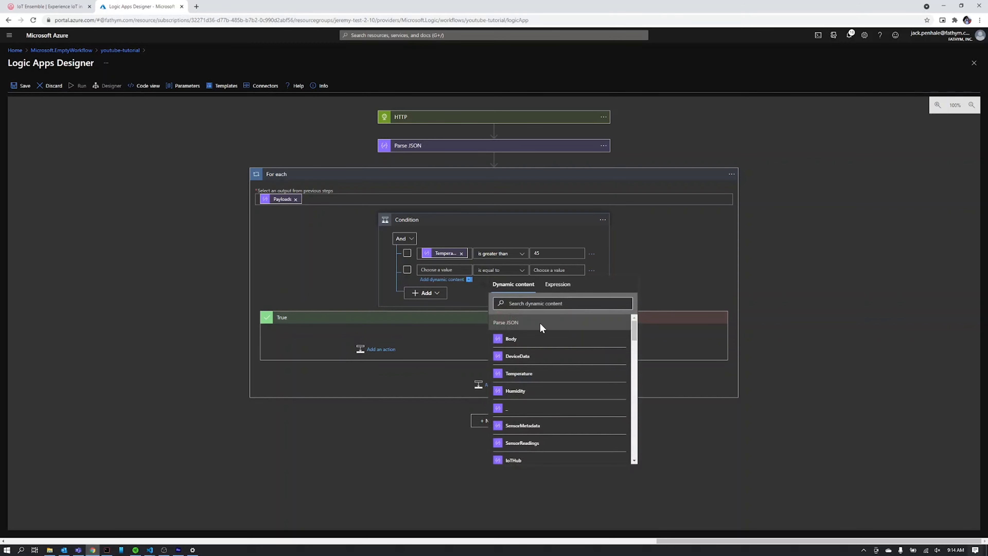
text(t)
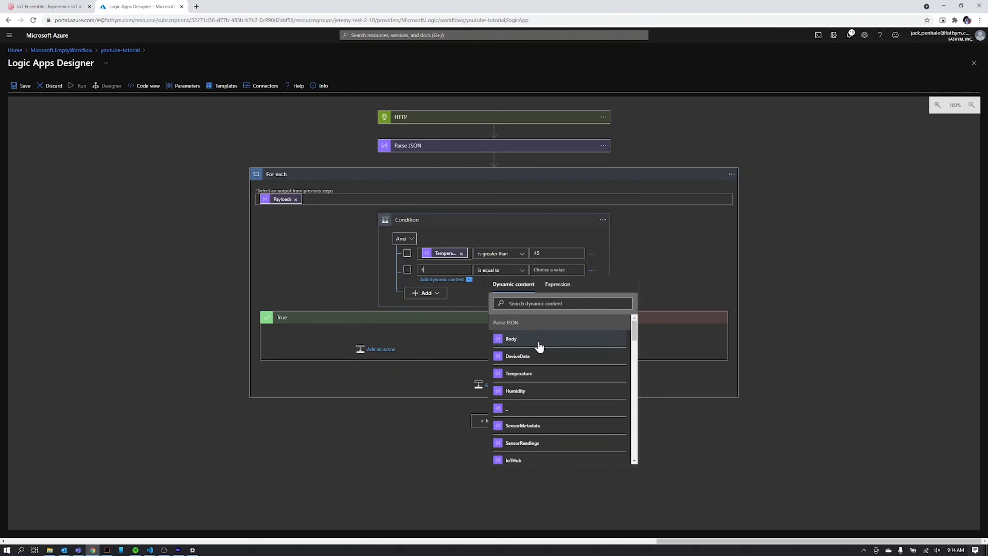
key(BackSpace)
text(time)
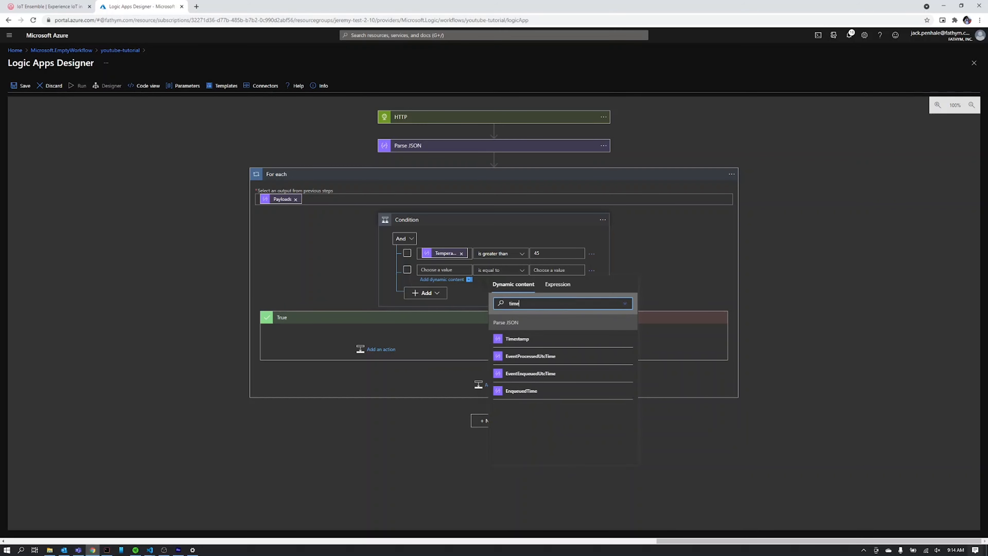
click(547, 356)
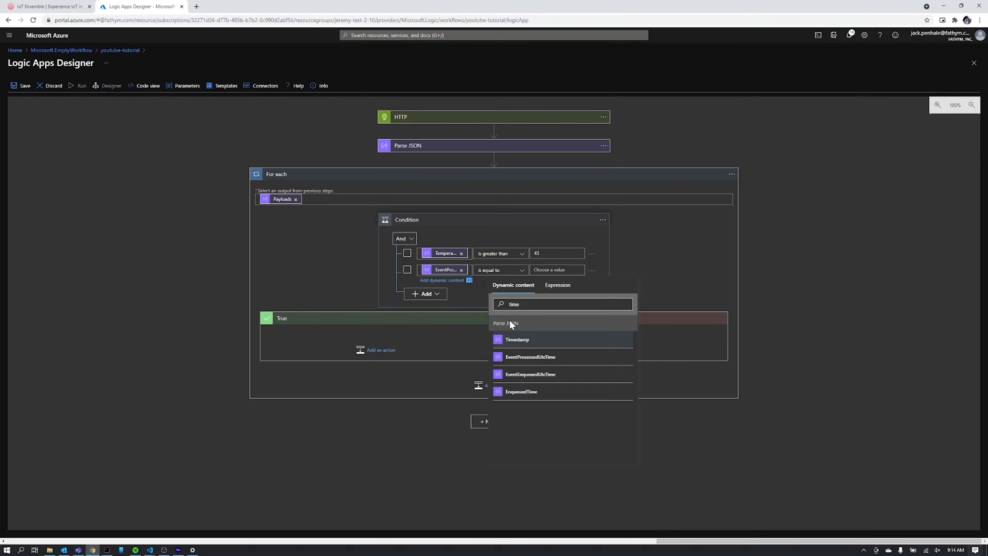
click(489, 272)
click(498, 338)
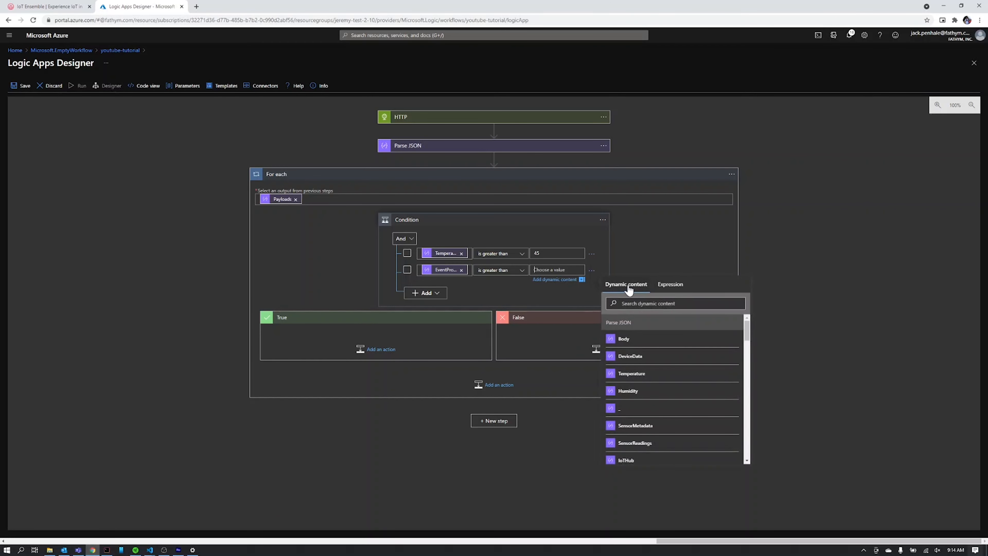
Set the second row's comparison value to the expression getPastTime(12, 'Hour').
click(673, 286)
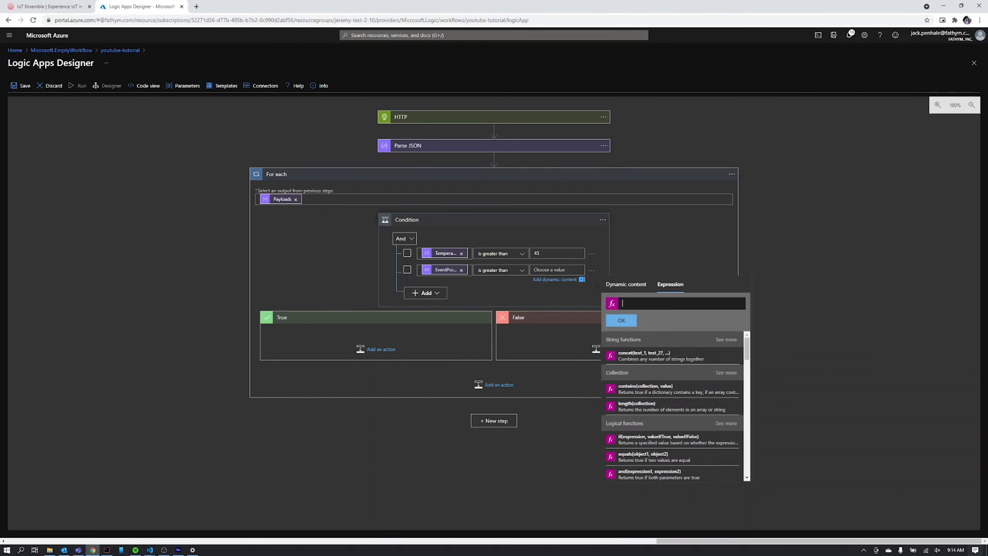
text(time)
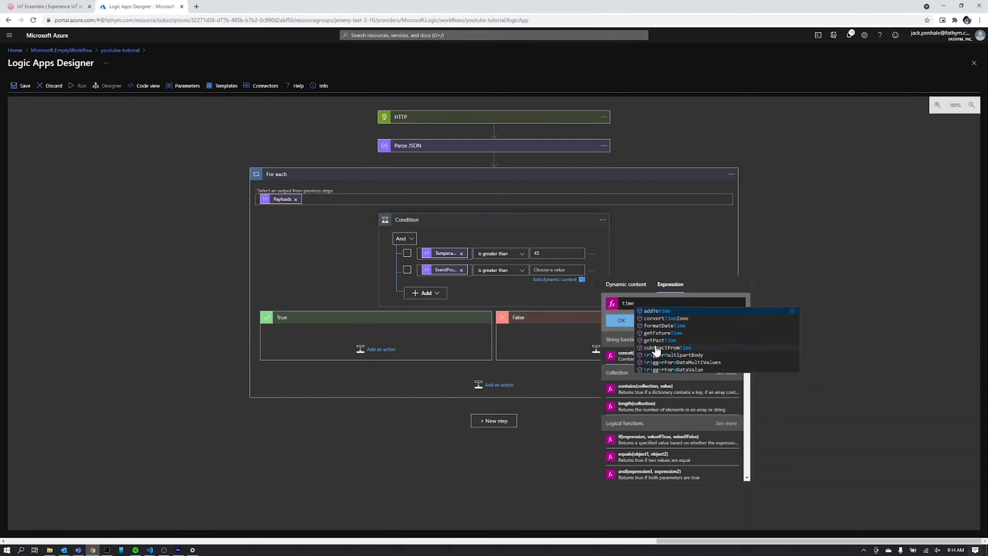
click(656, 341)
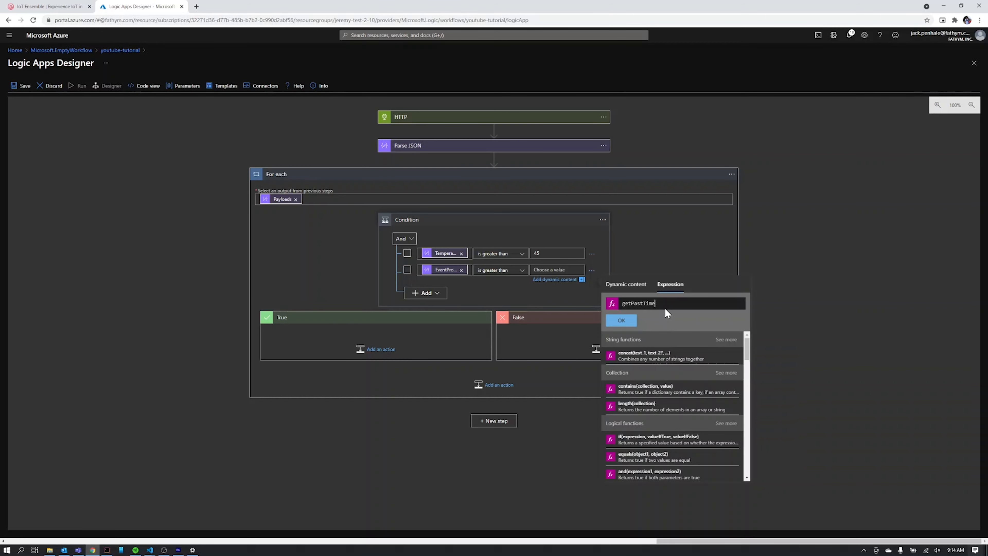
text(()
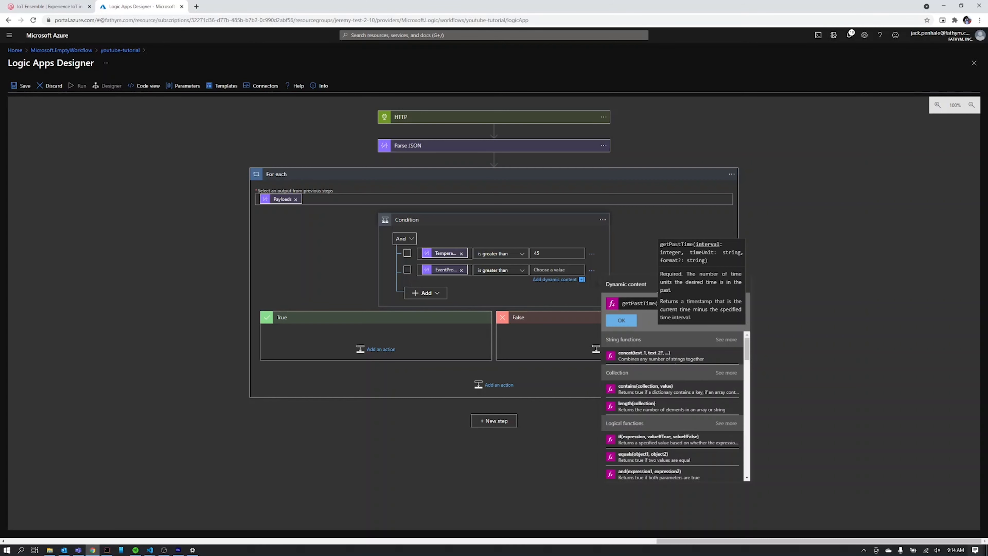
text(12)
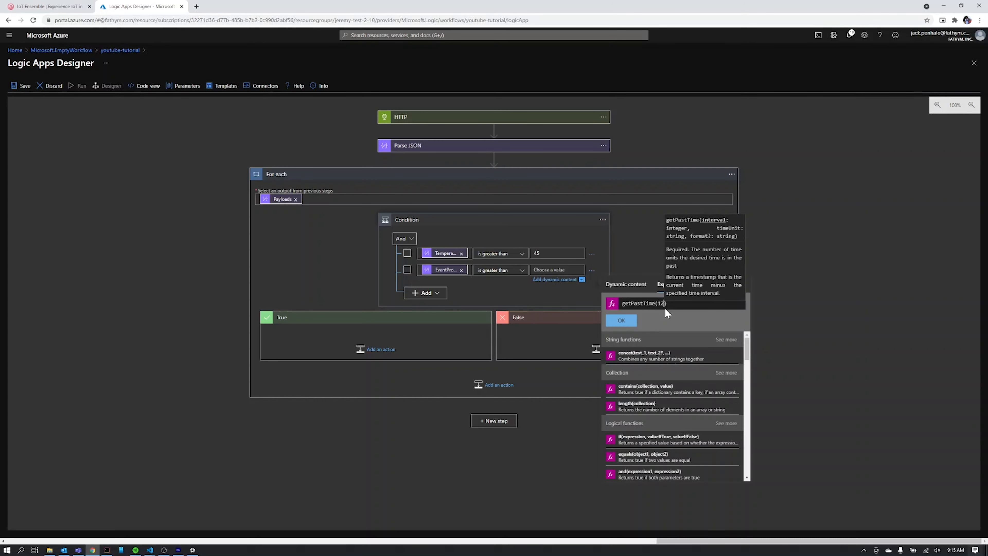
text(, 'Hour)
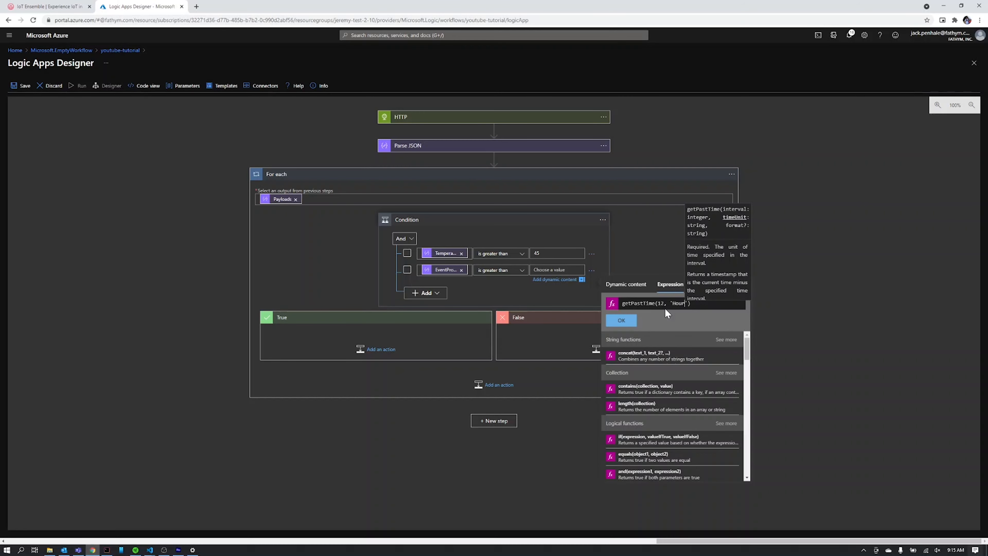
click(627, 320)
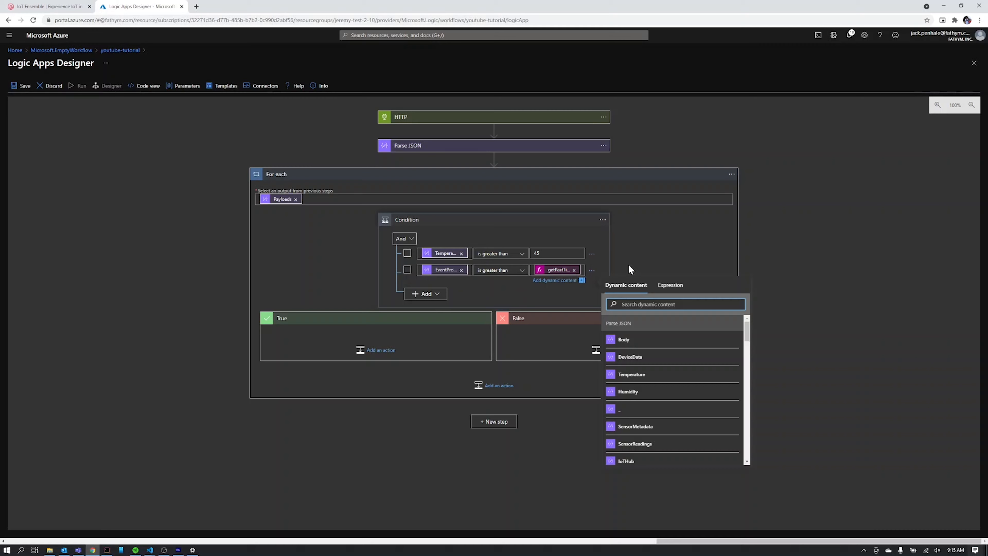
click(600, 242)
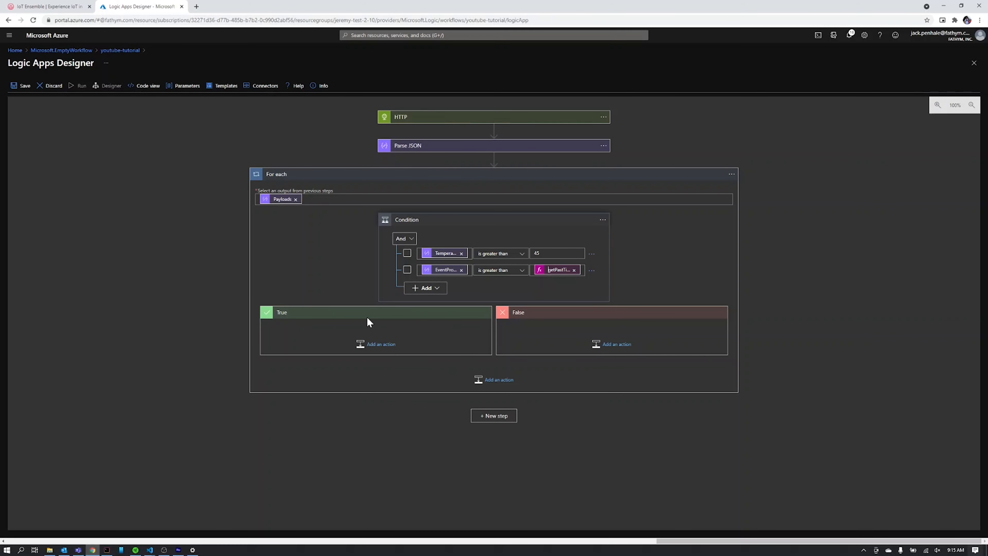
Add Office 365 Outlook's 'Send an email (V2)' action to the True branch.
click(368, 350)
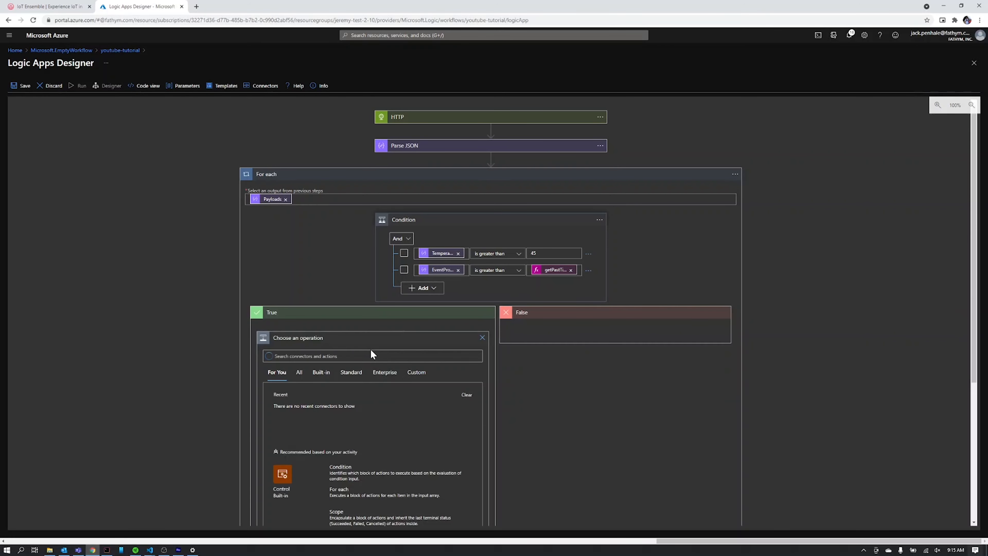
text(email)
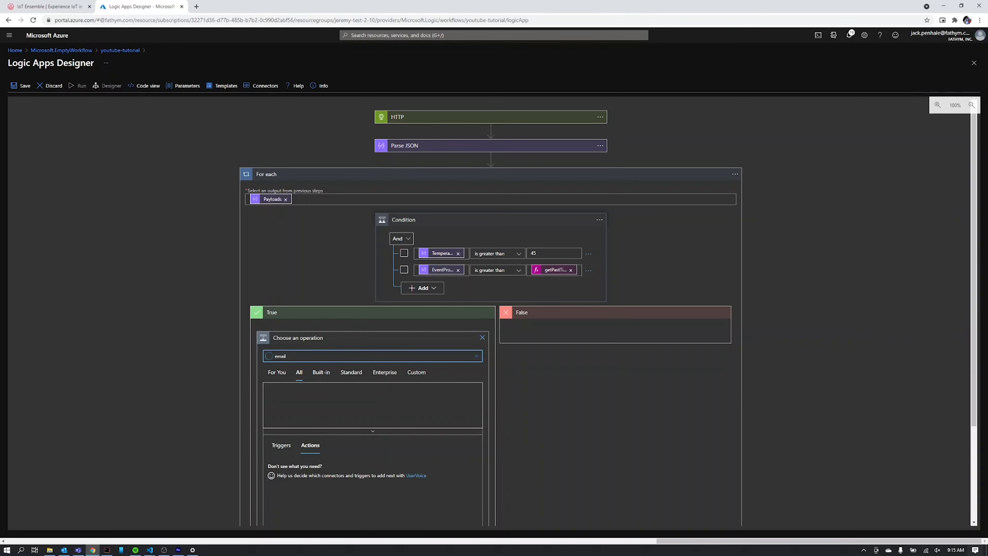
scroll(298, 360, down, 1)
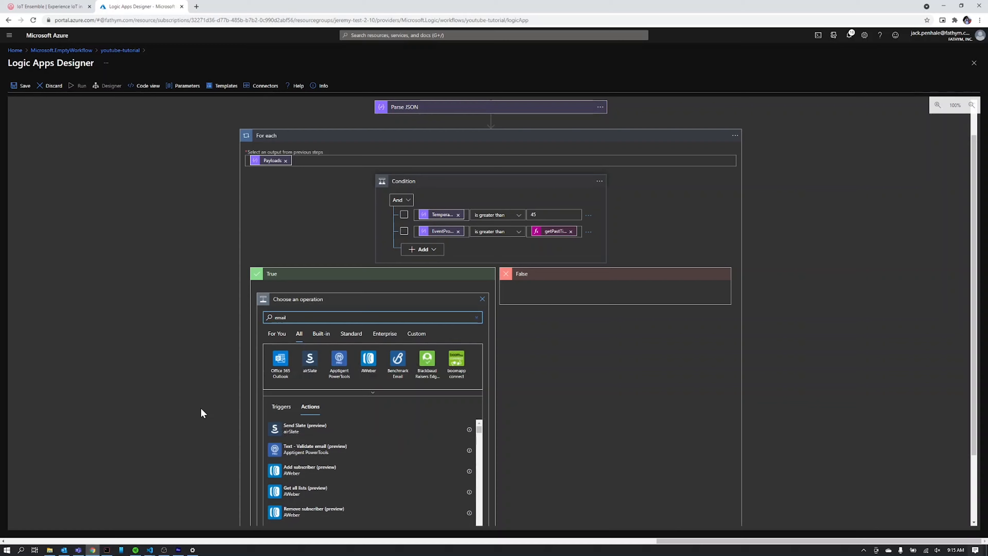
click(280, 359)
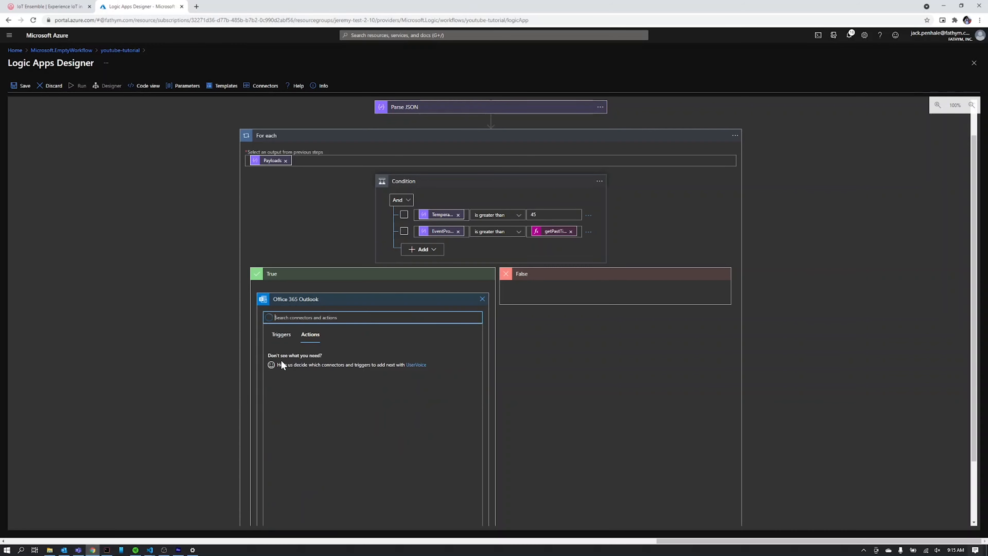
scroll(284, 402, down, 10)
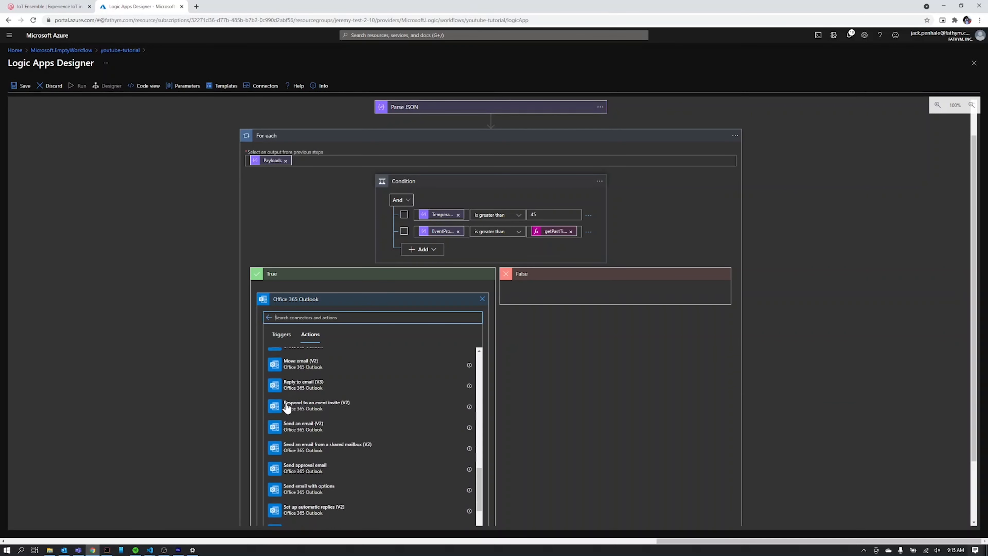
scroll(287, 407, down, 1)
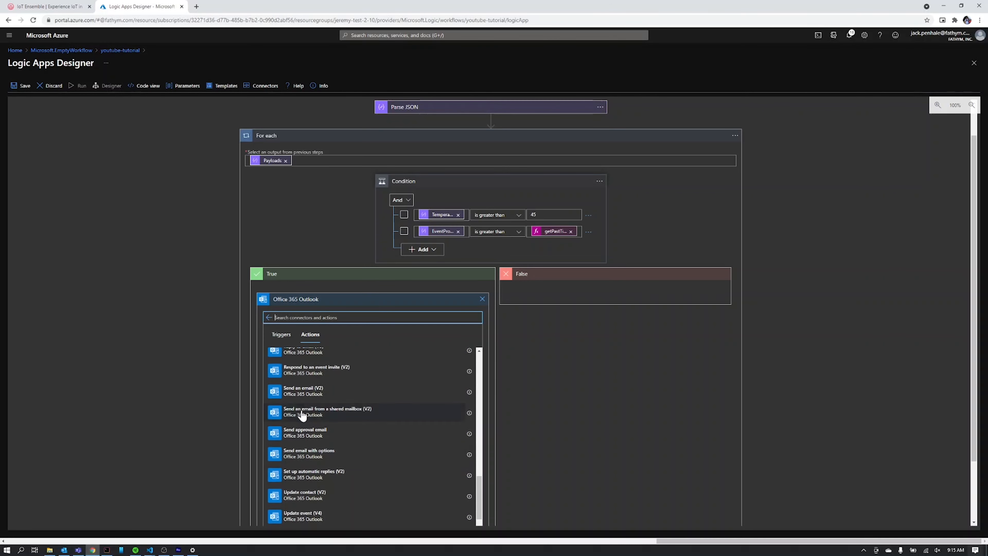
click(304, 393)
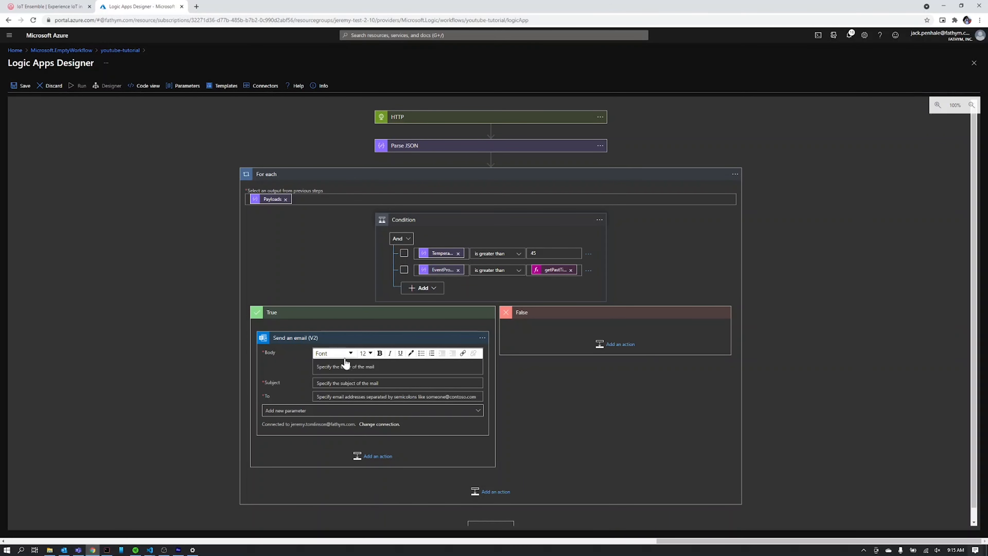
Enter the recipient's e-mail address in To and type 'Temp warning on' as the subject.
click(319, 396)
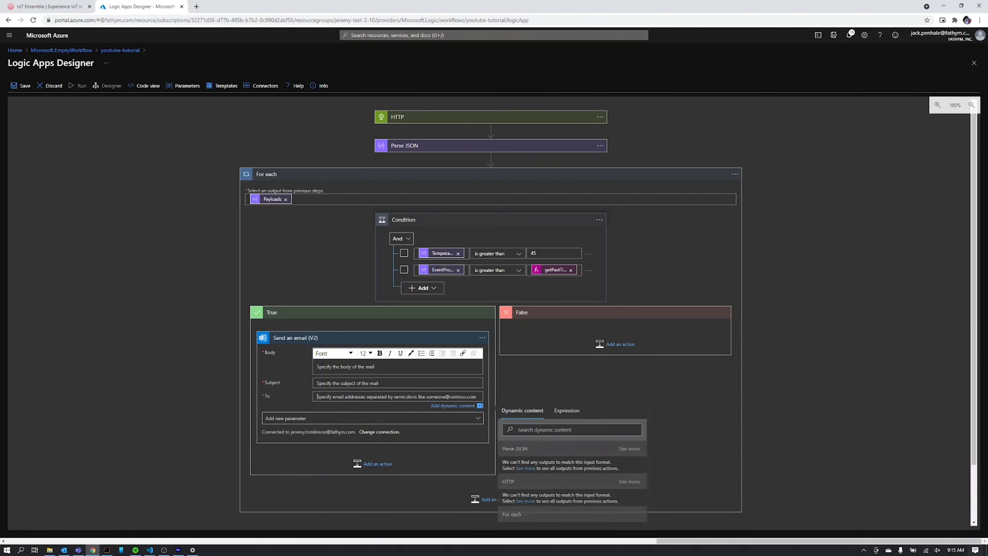
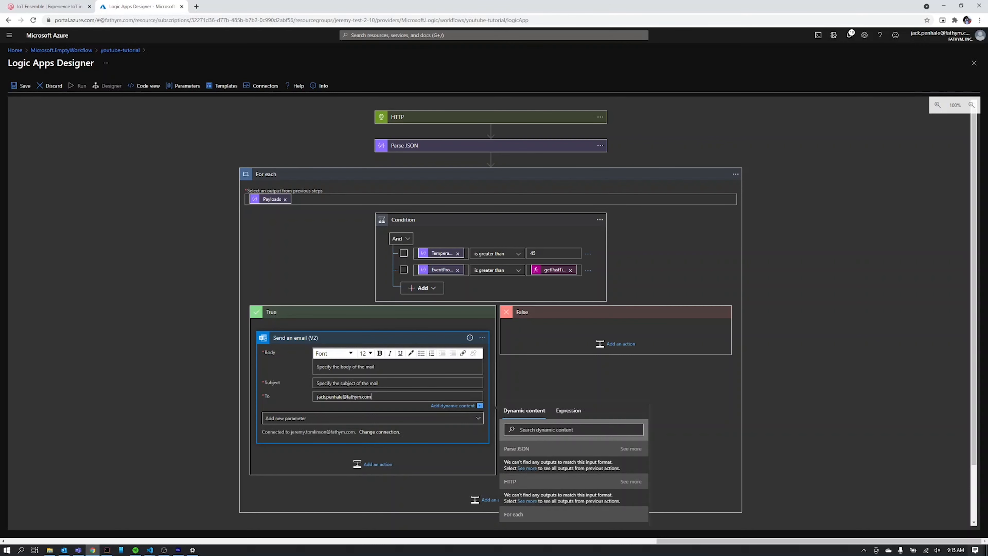
click(317, 383)
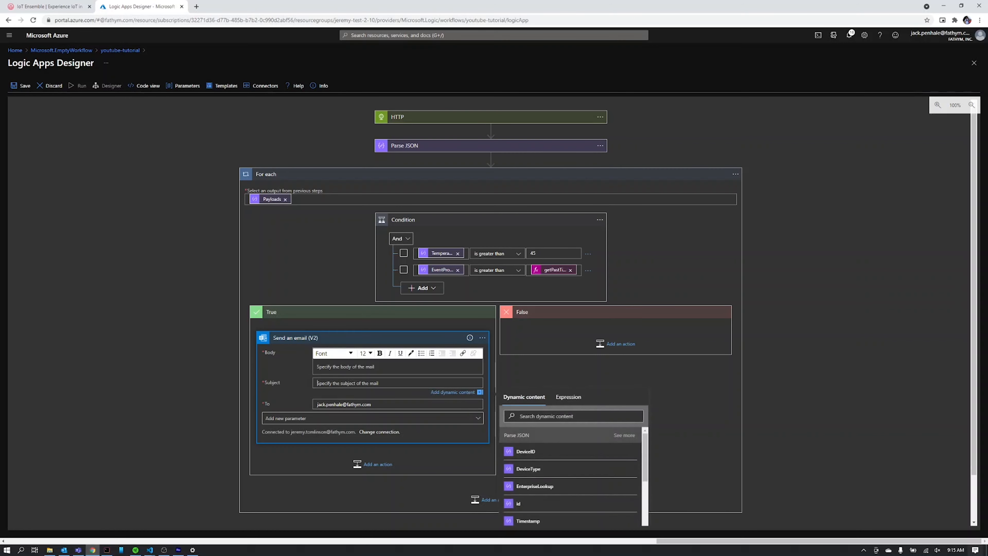
text(Tempewarning on)
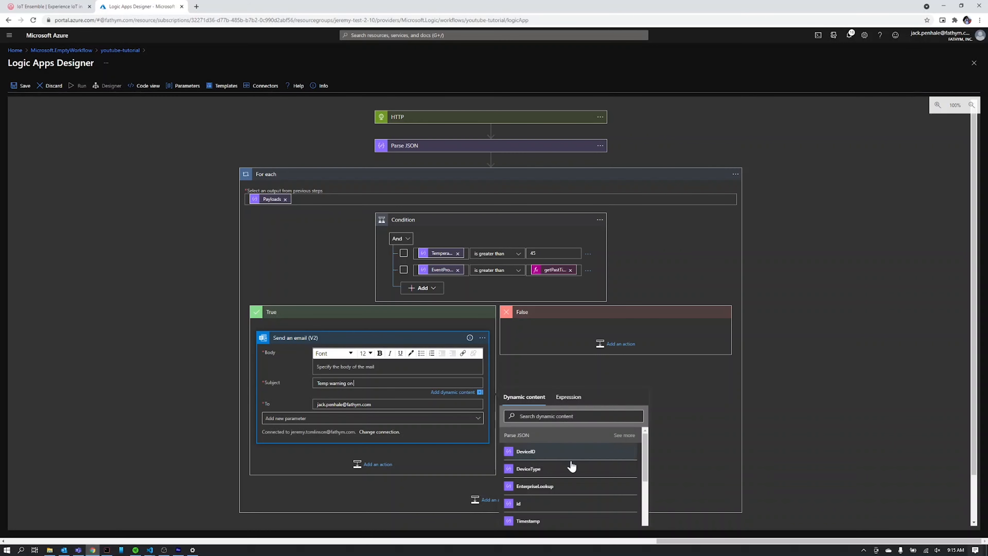
Append DeviceID to the subject and begin the body with 'at' plus EventProcessedUtcTime.
click(538, 453)
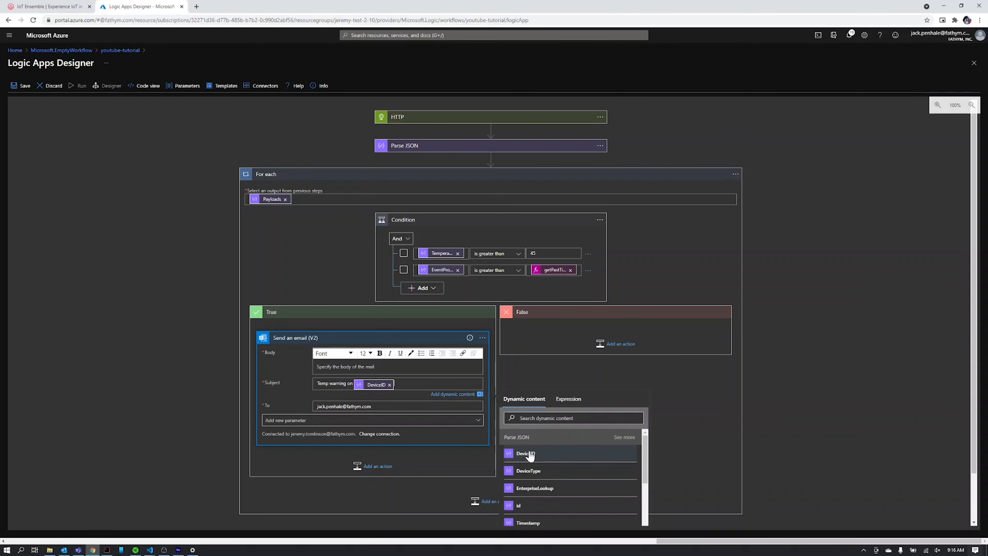
click(344, 372)
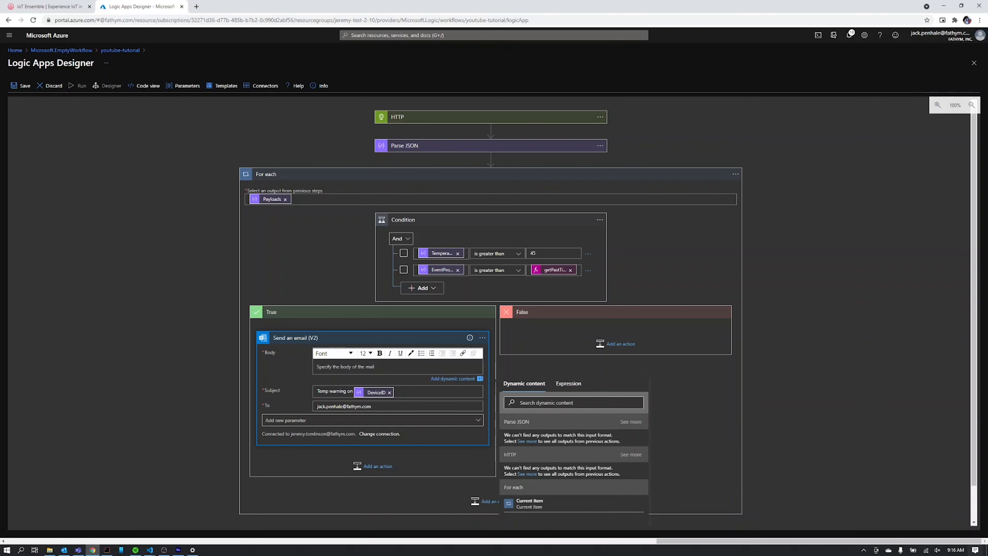
text(at)
click(506, 405)
text(timne)
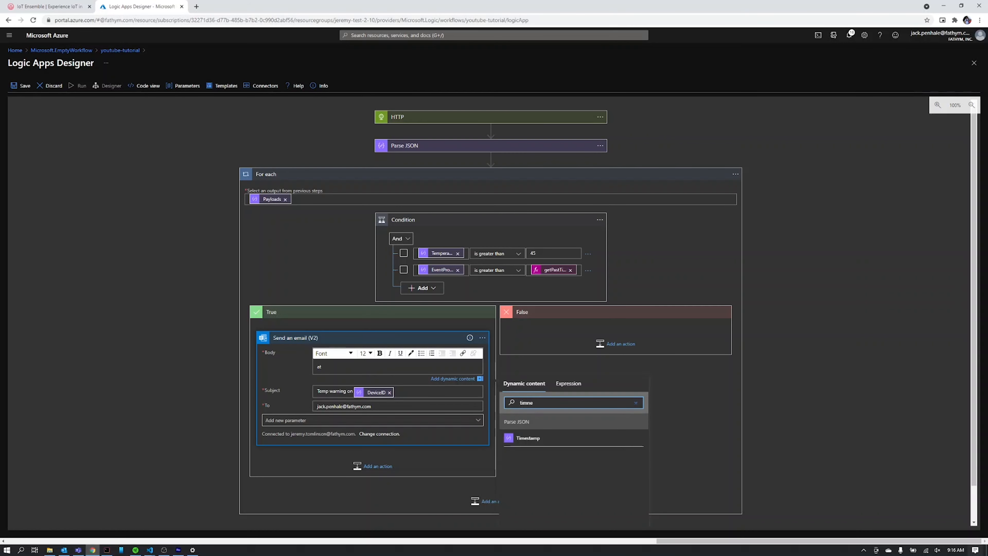
key(BackSpace)
key(BackSpace)
text(e)
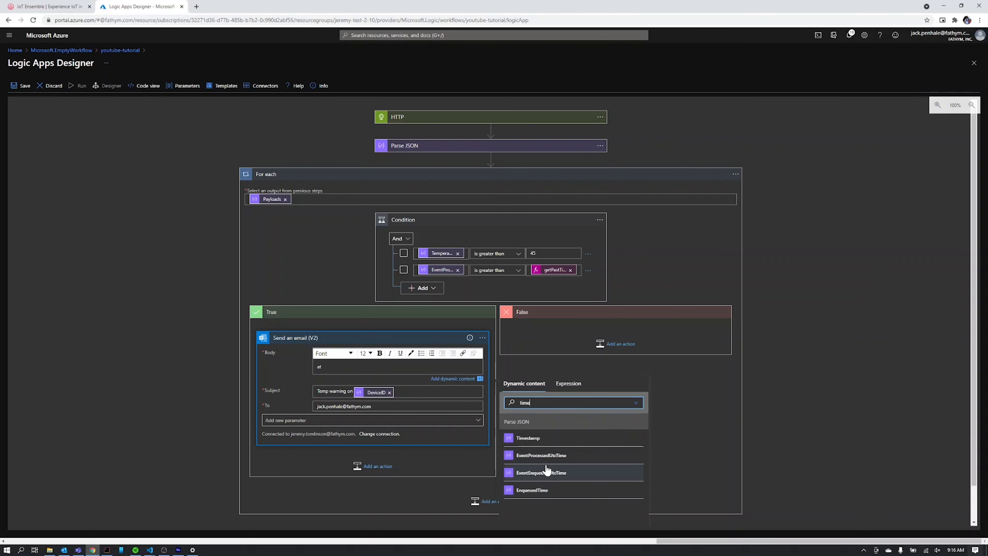
click(544, 456)
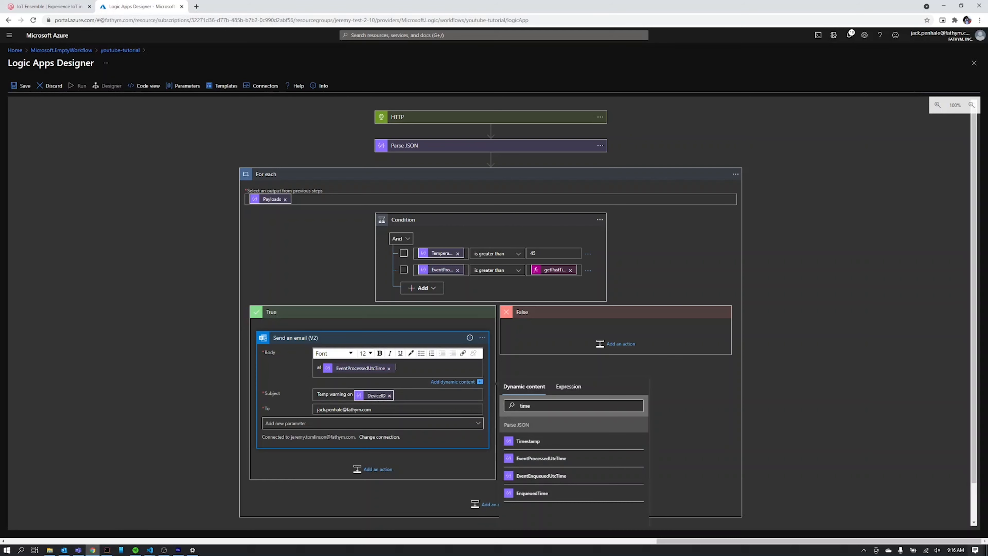
Continue the body with 'your device reached a temp of' followed by the Temperature value.
text(your device reached a temp of)
double_click(525, 405)
text(temp)
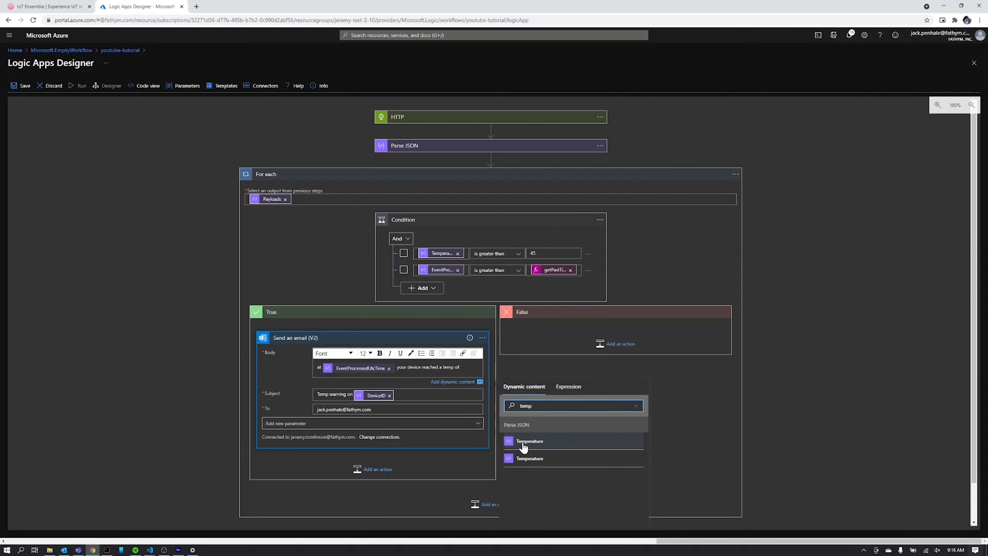
click(523, 457)
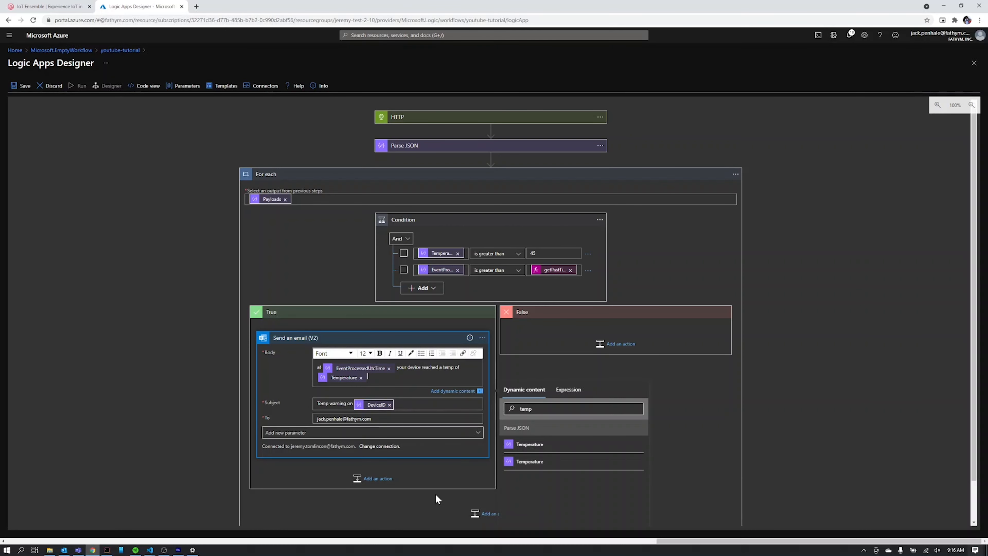
click(431, 487)
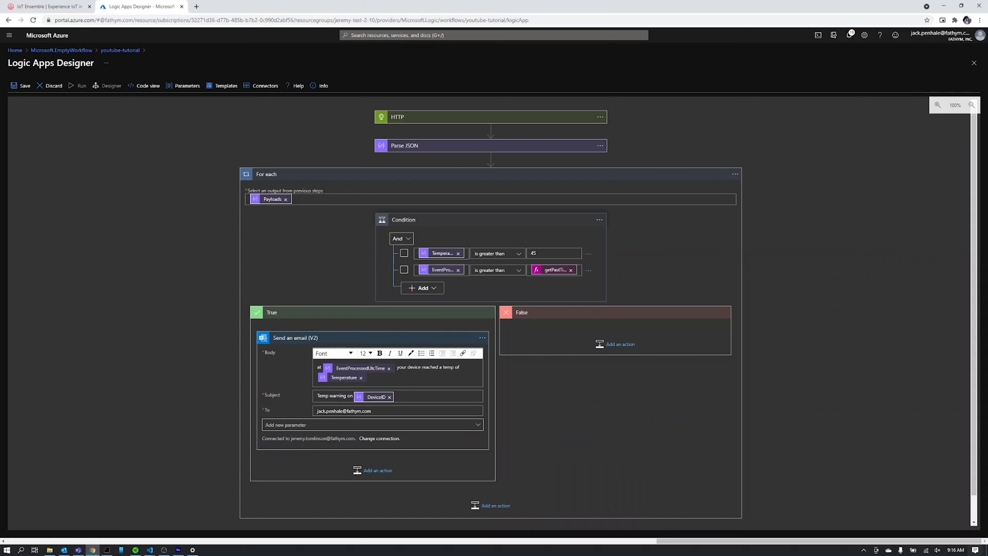
Collapse the For each loop and review the HTTP request step, leaving it collapsed.
click(353, 177)
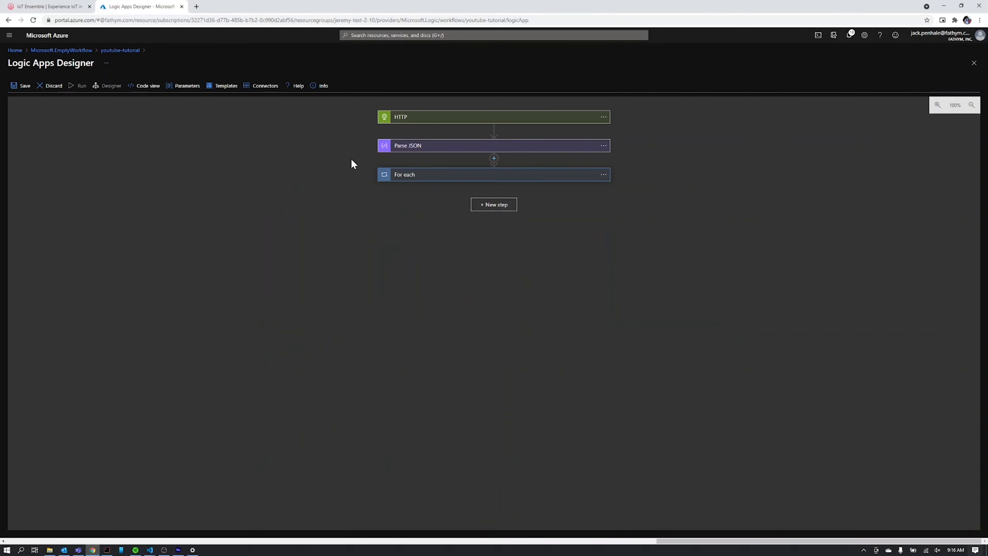
click(449, 179)
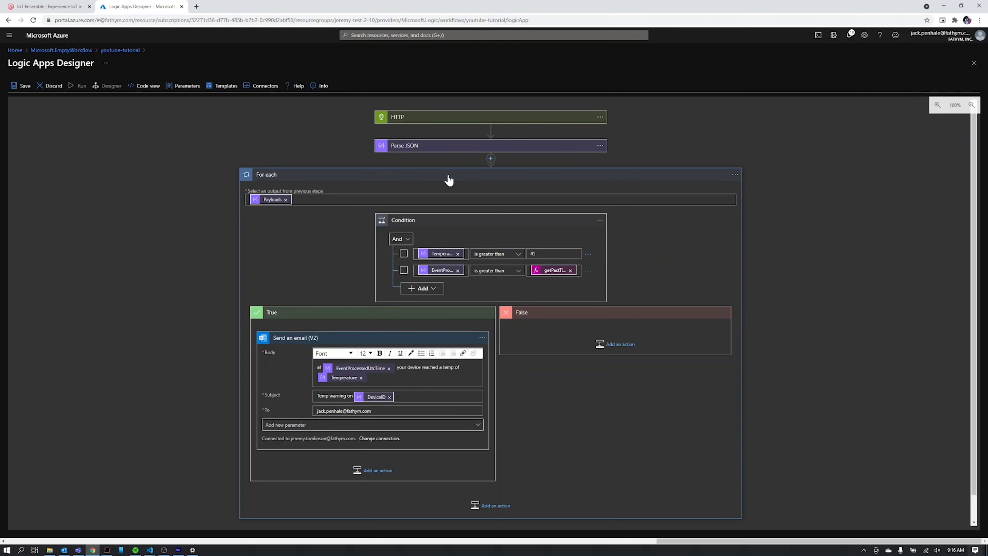
click(448, 179)
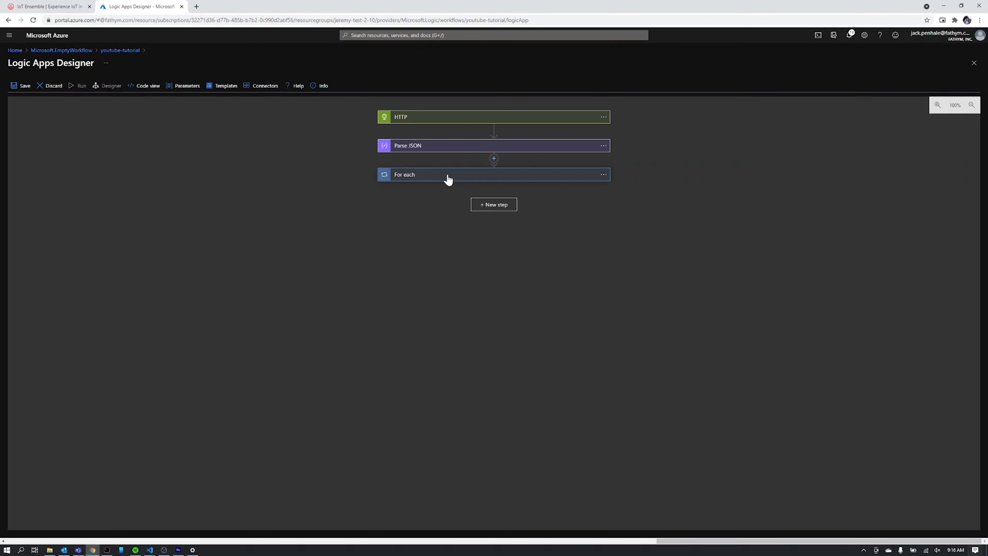
click(426, 121)
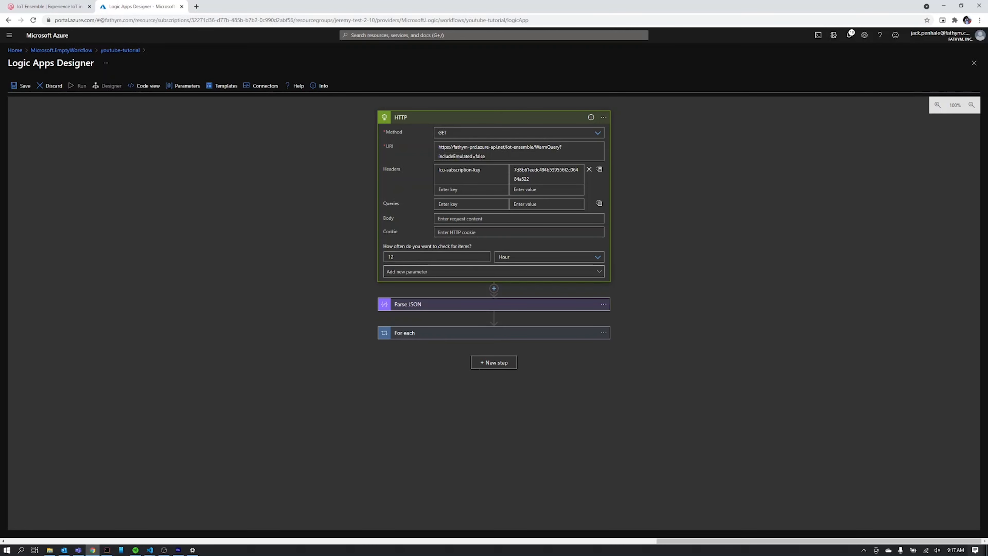
click(451, 119)
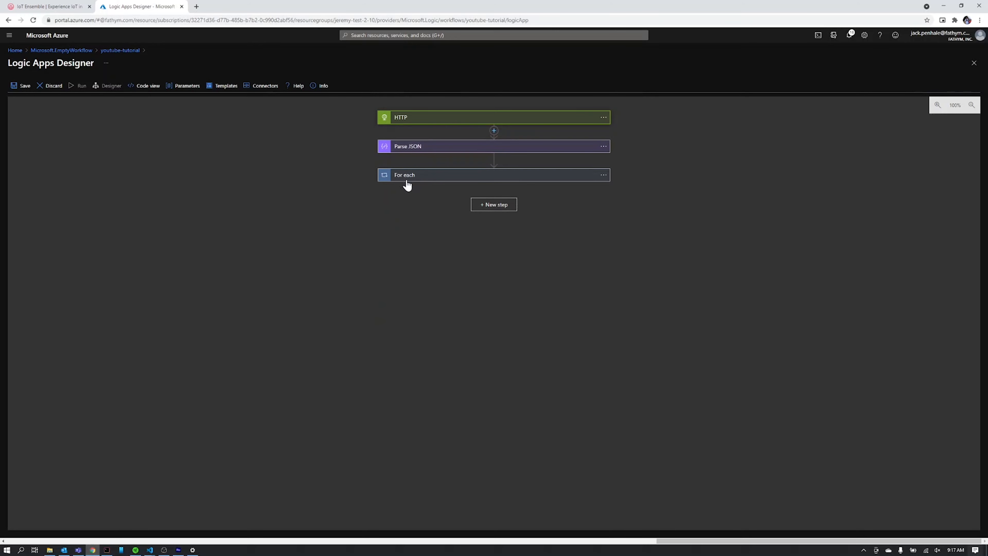
Check Parse JSON's sample payload box without changes, then review and collapse the For each loop.
click(406, 146)
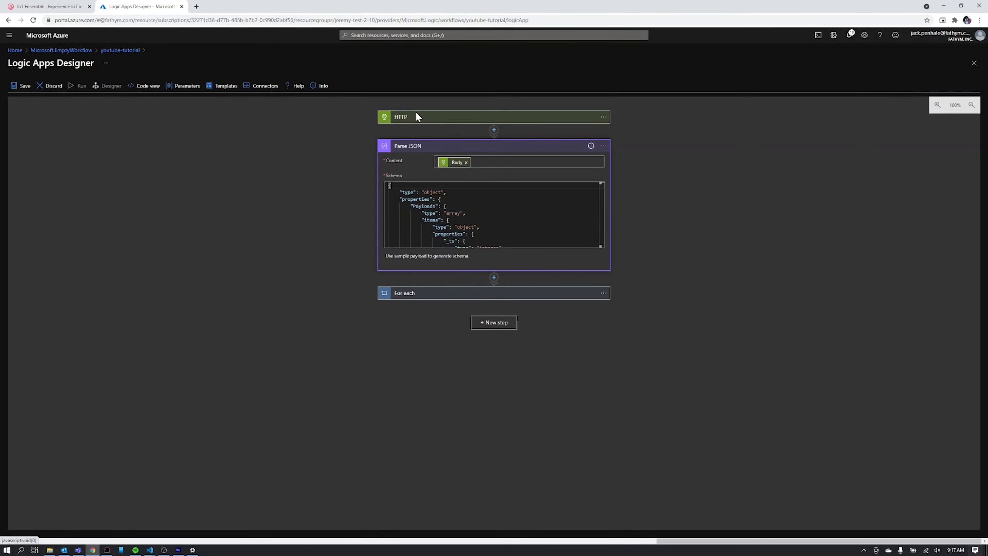
click(418, 257)
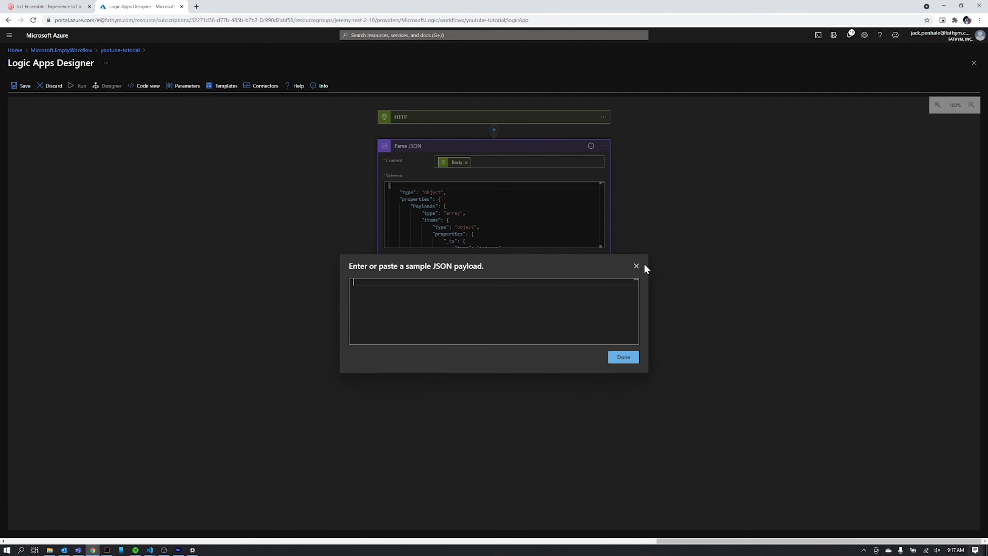
click(636, 267)
click(423, 150)
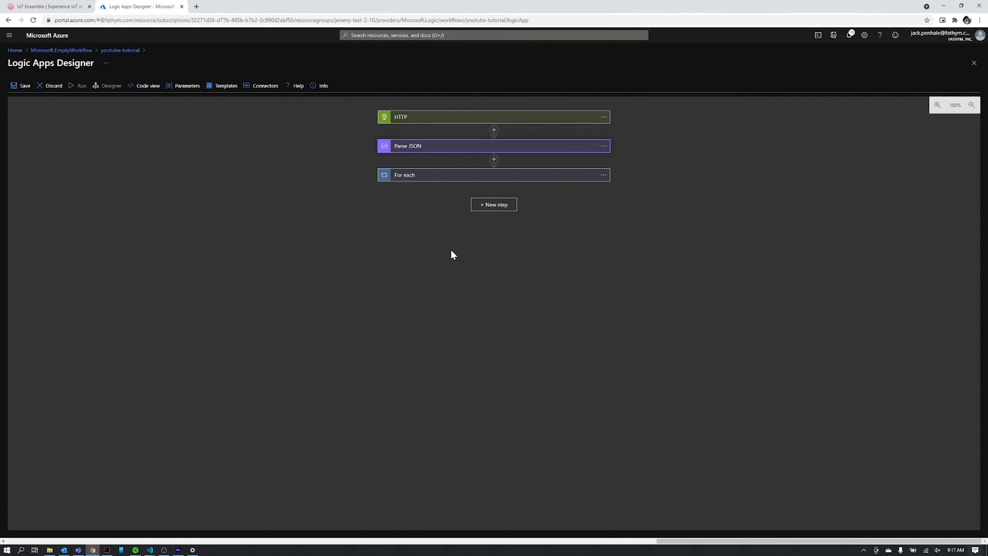
click(412, 183)
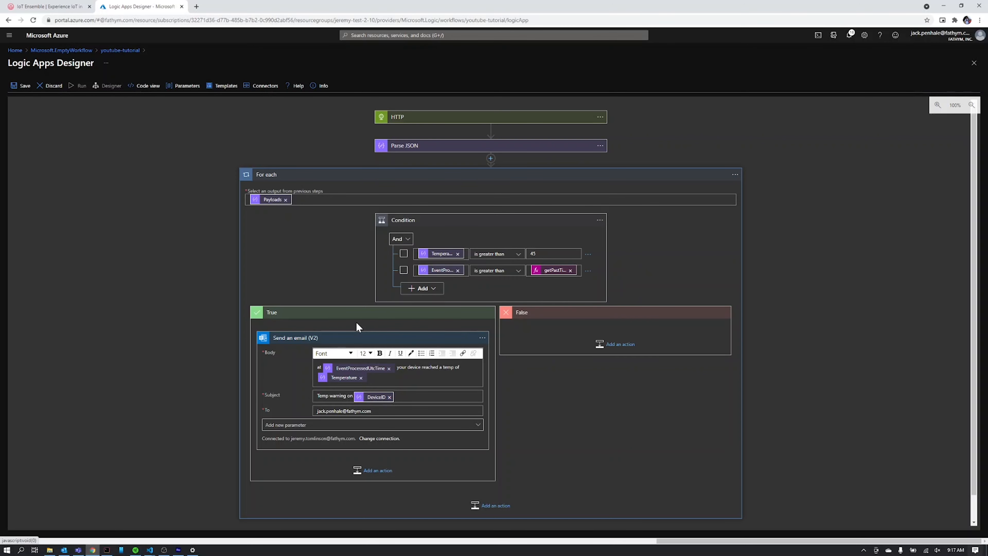
click(590, 179)
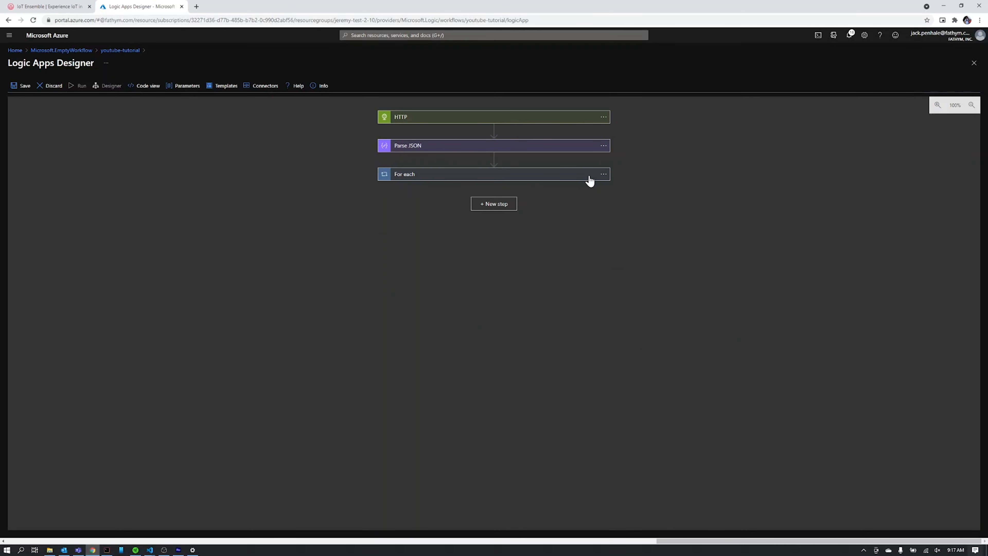